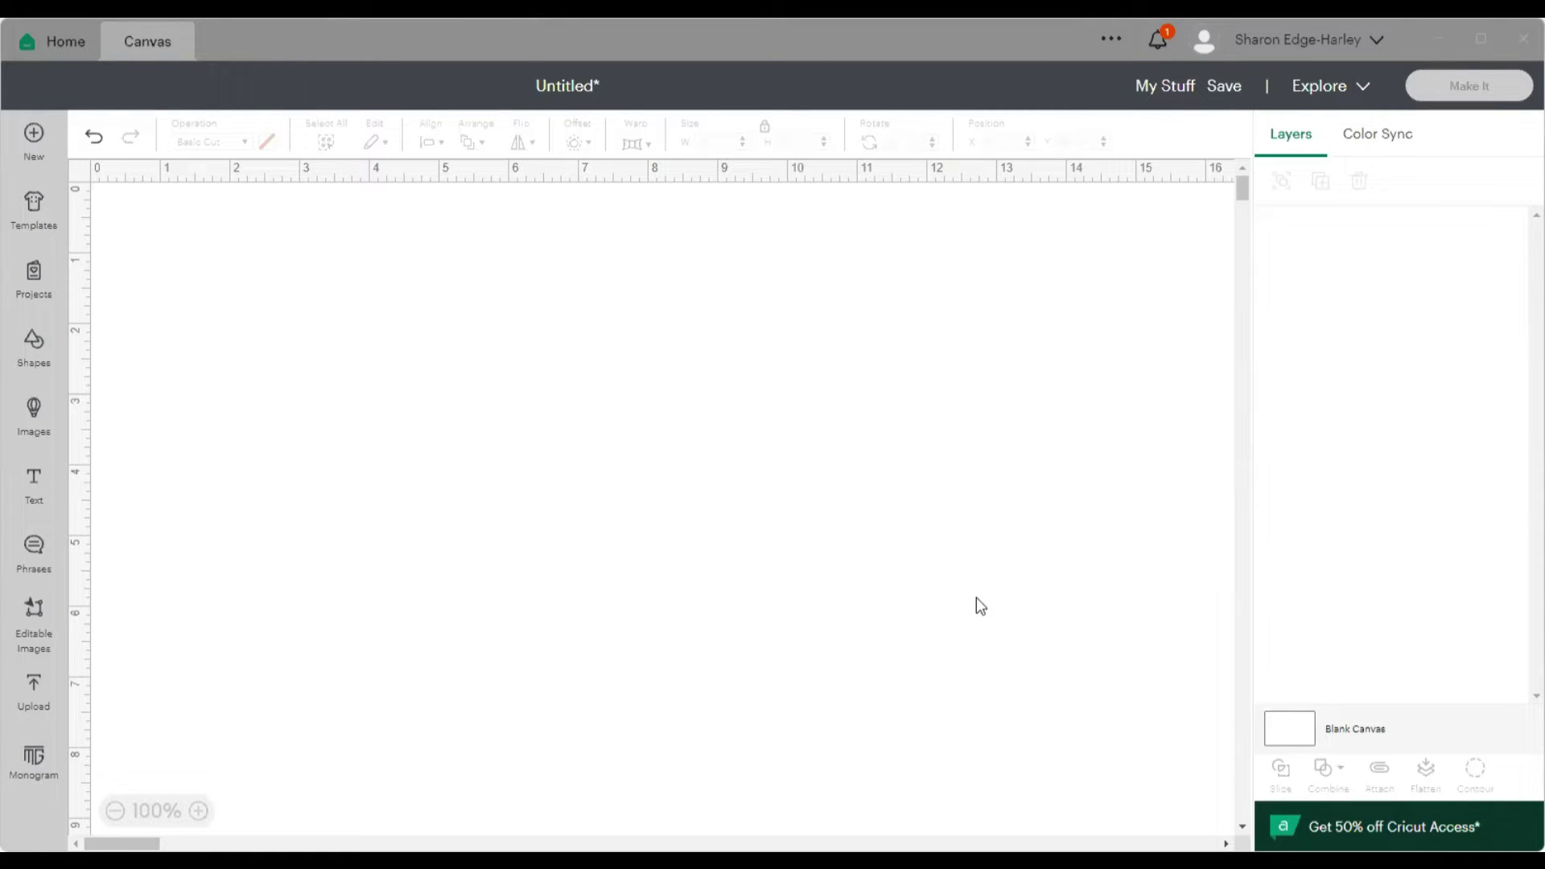
# - Add the text BLESSED in Freshman font and scale it to roughly 13.5 inches wide
pyautogui.click(35, 483)
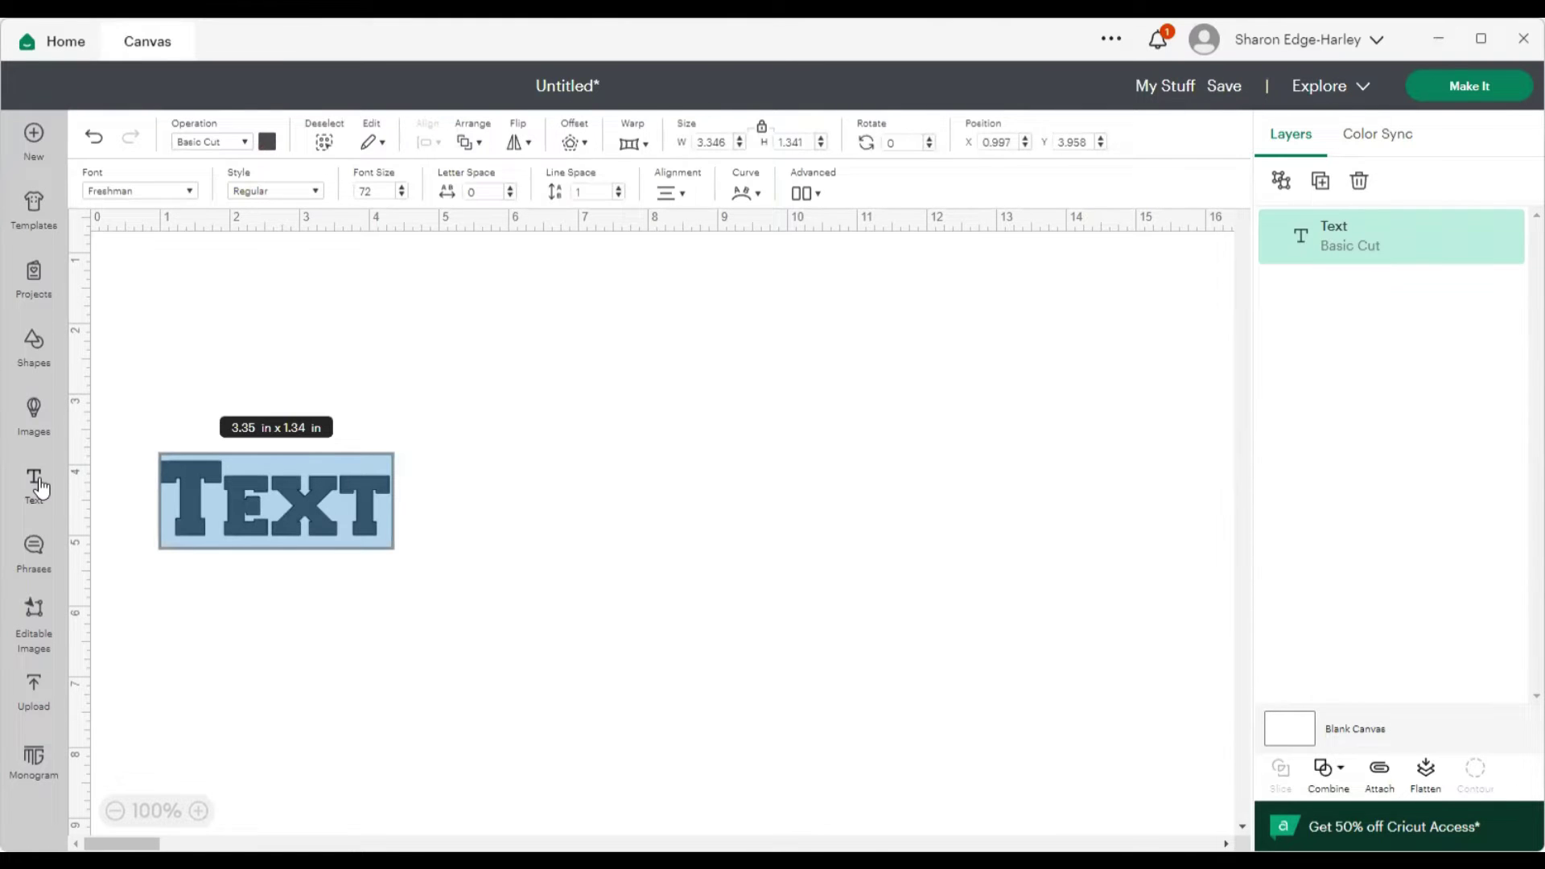
pyautogui.write('BLESSED')
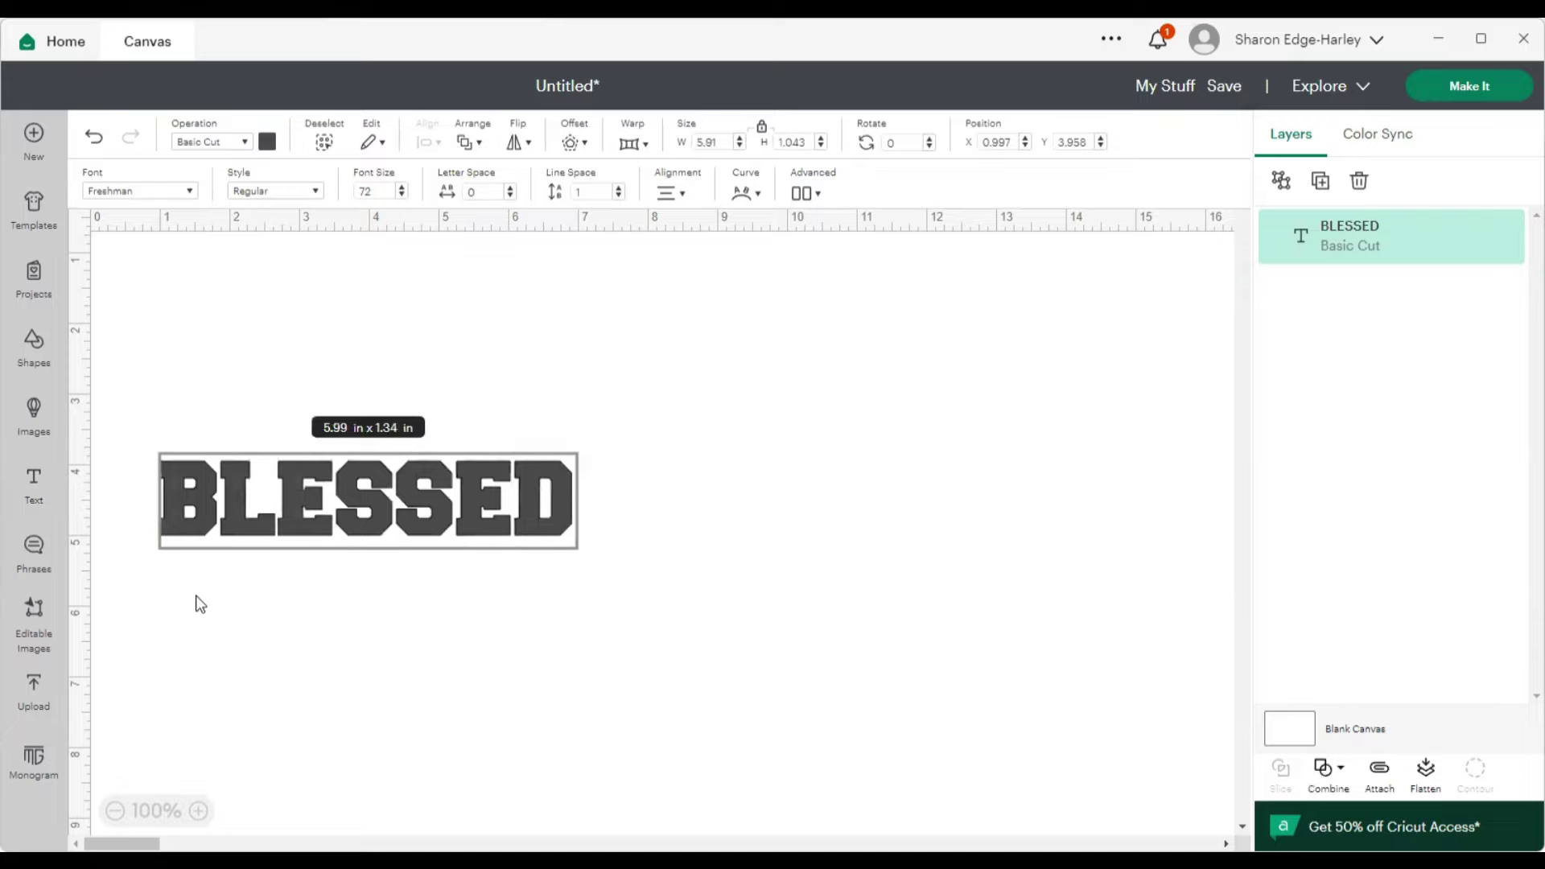
pyautogui.click(298, 627)
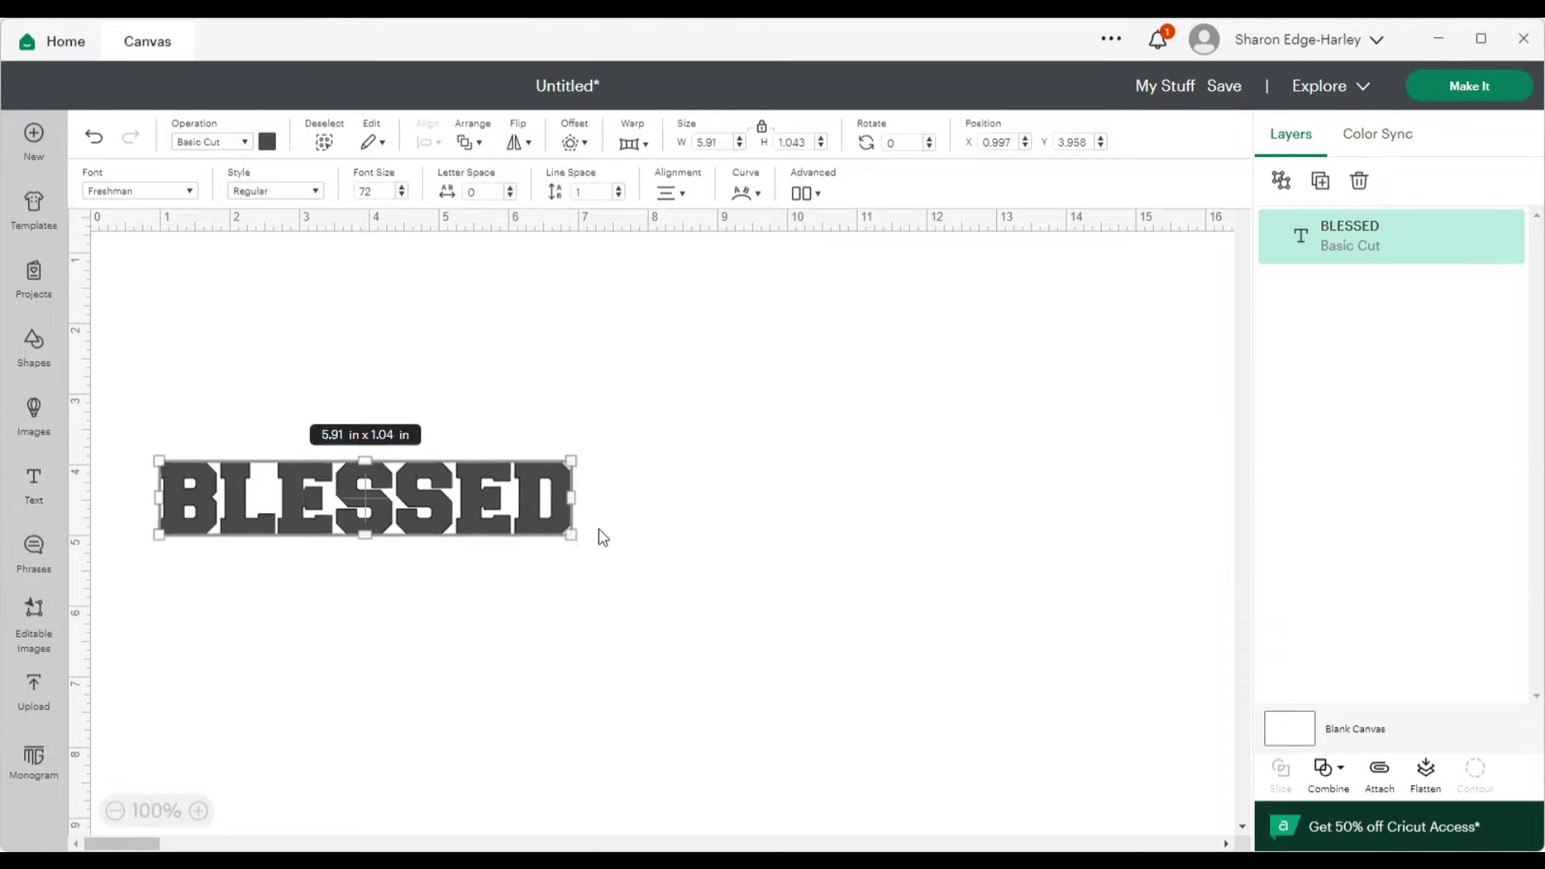
pyautogui.moveTo(571, 534); pyautogui.dragTo(849, 624)
pyautogui.click(856, 637)
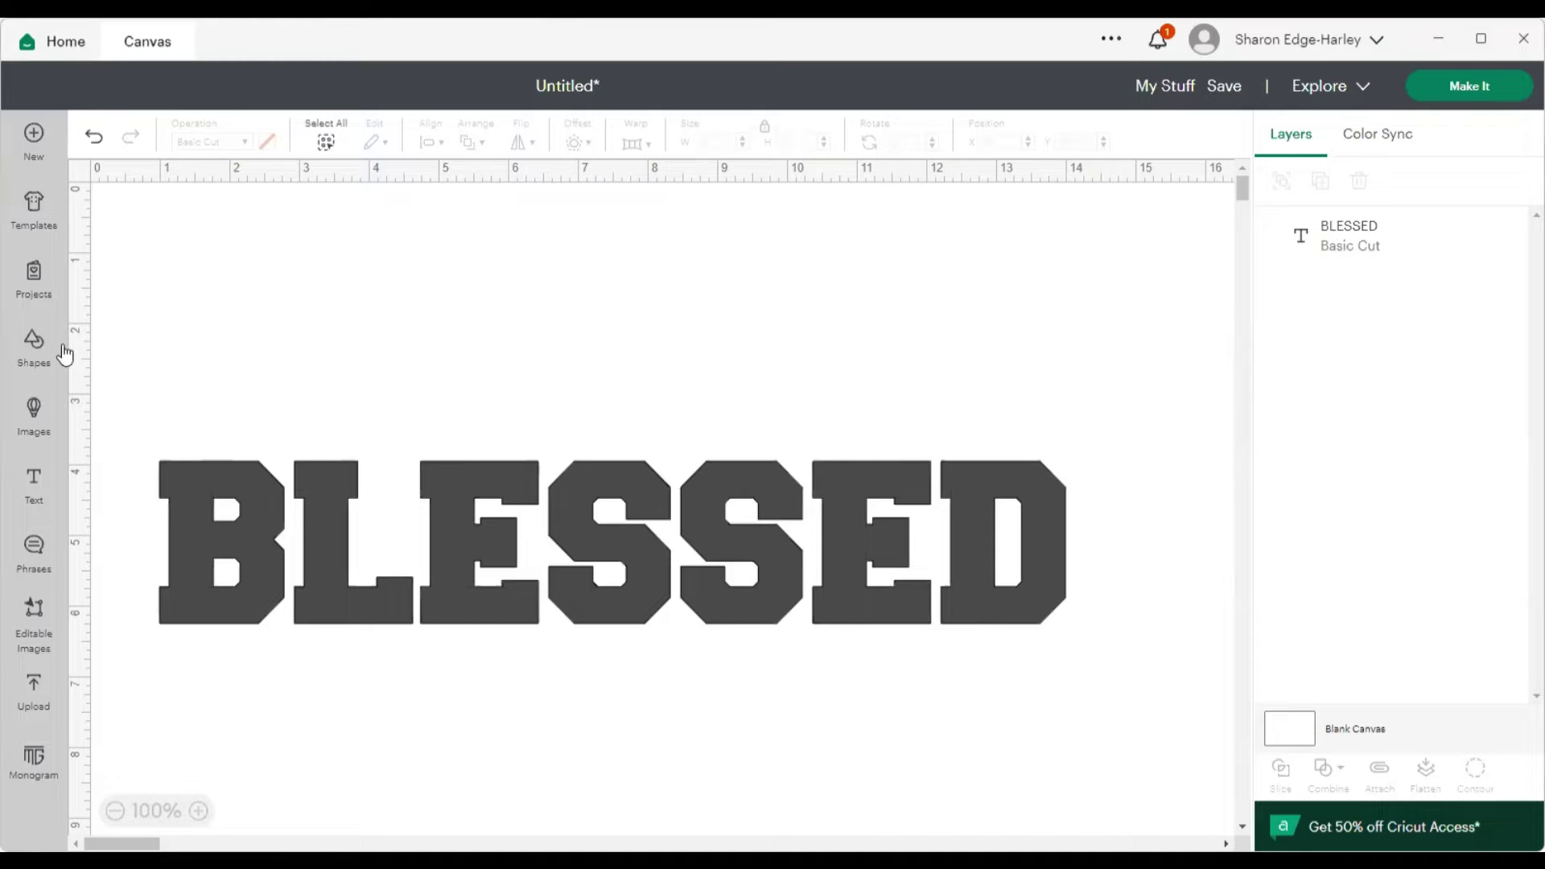
# - Insert a 2 × 2 inch square above the BLESSED text
pyautogui.click(34, 344)
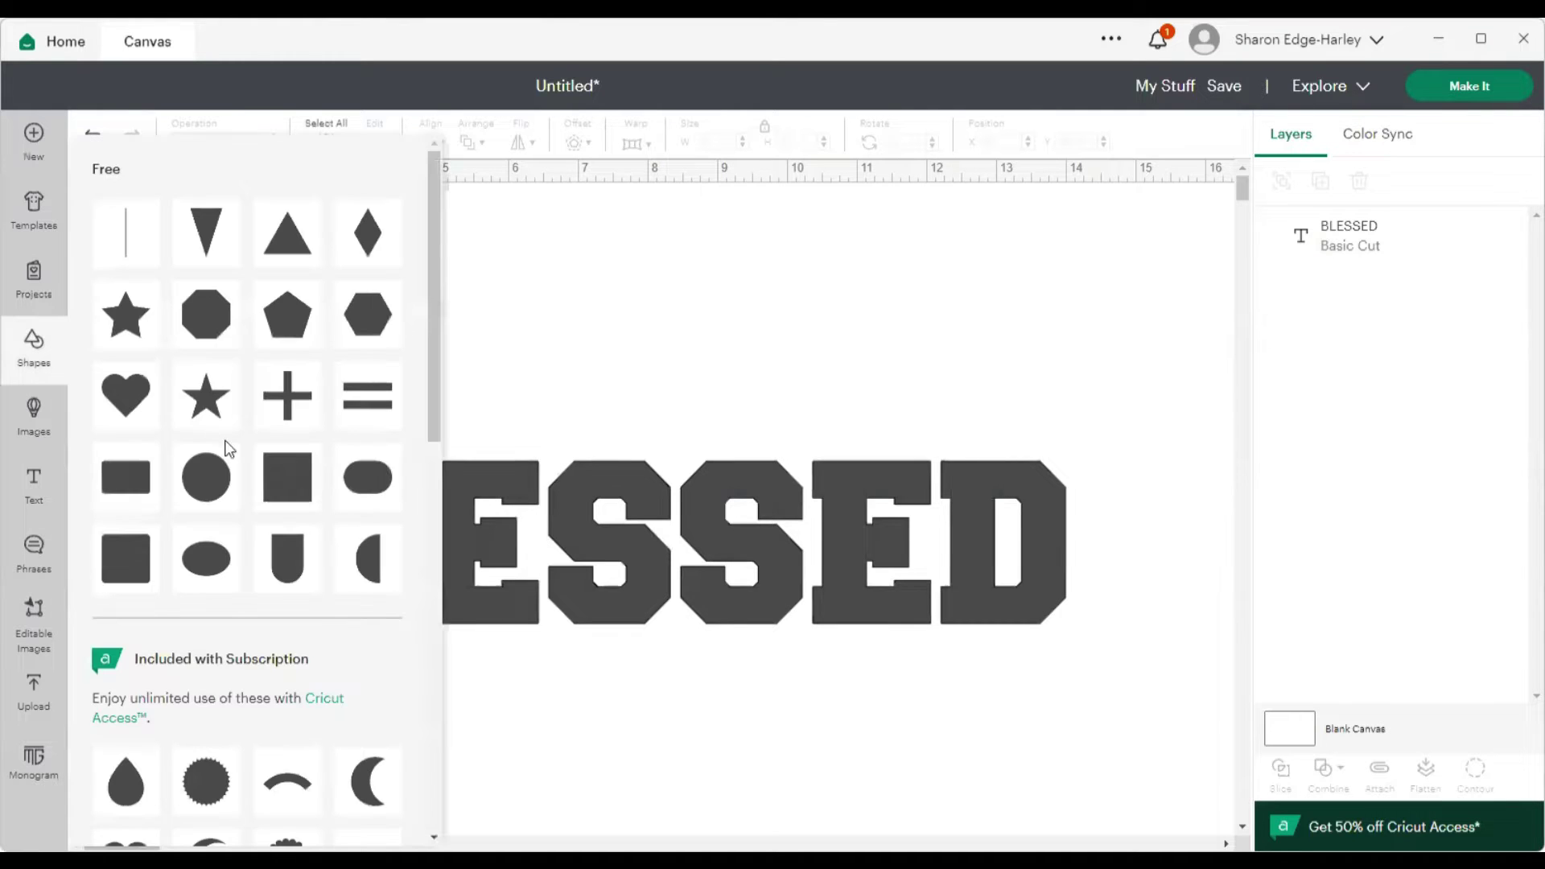
pyautogui.click(290, 475)
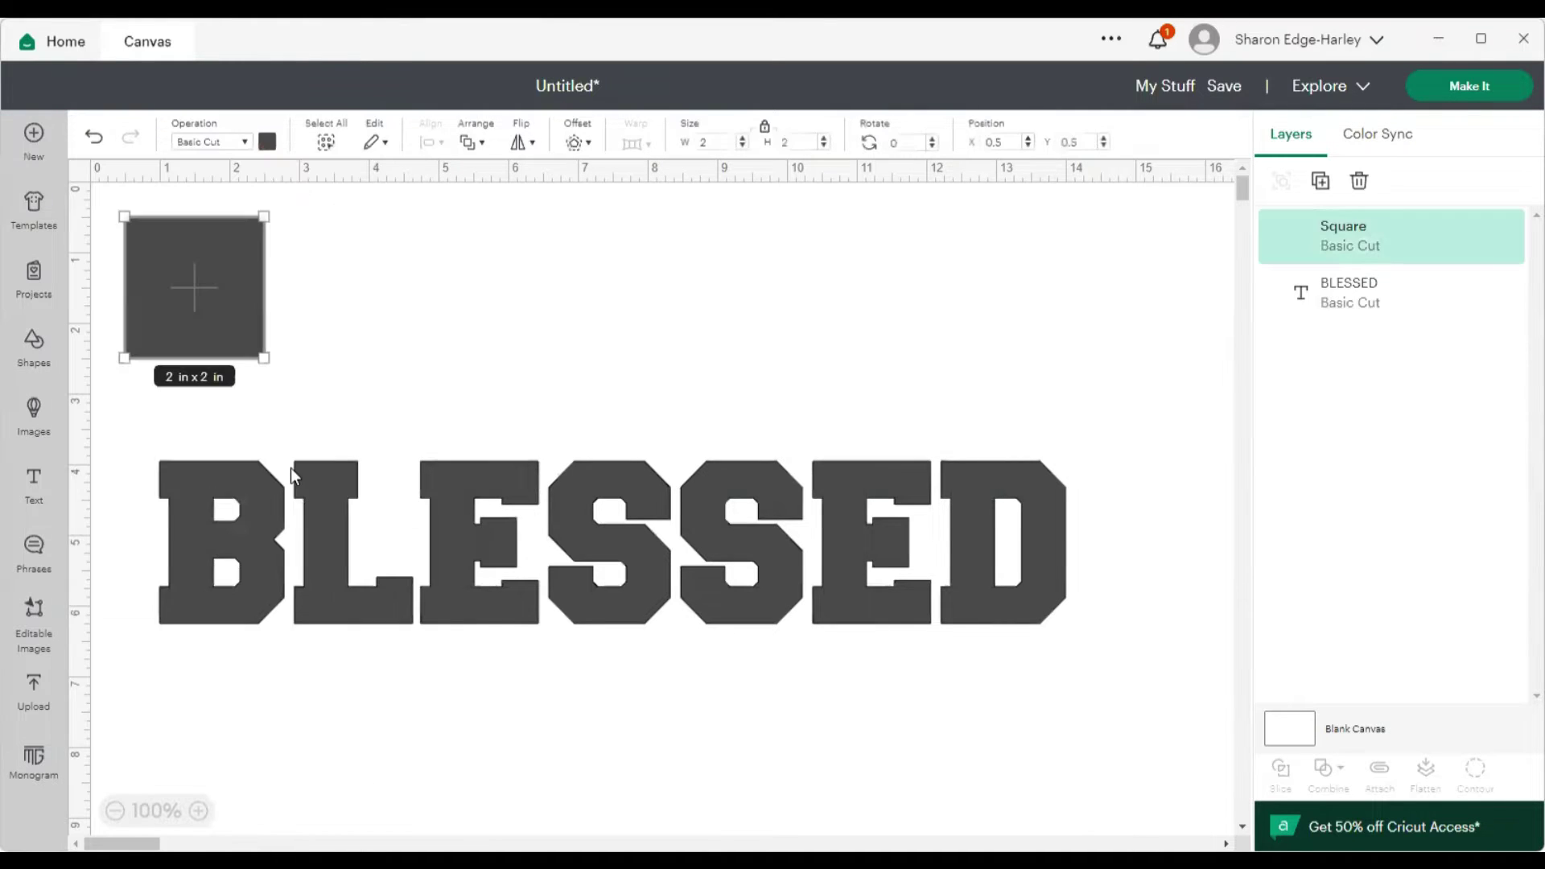
pyautogui.click(303, 480)
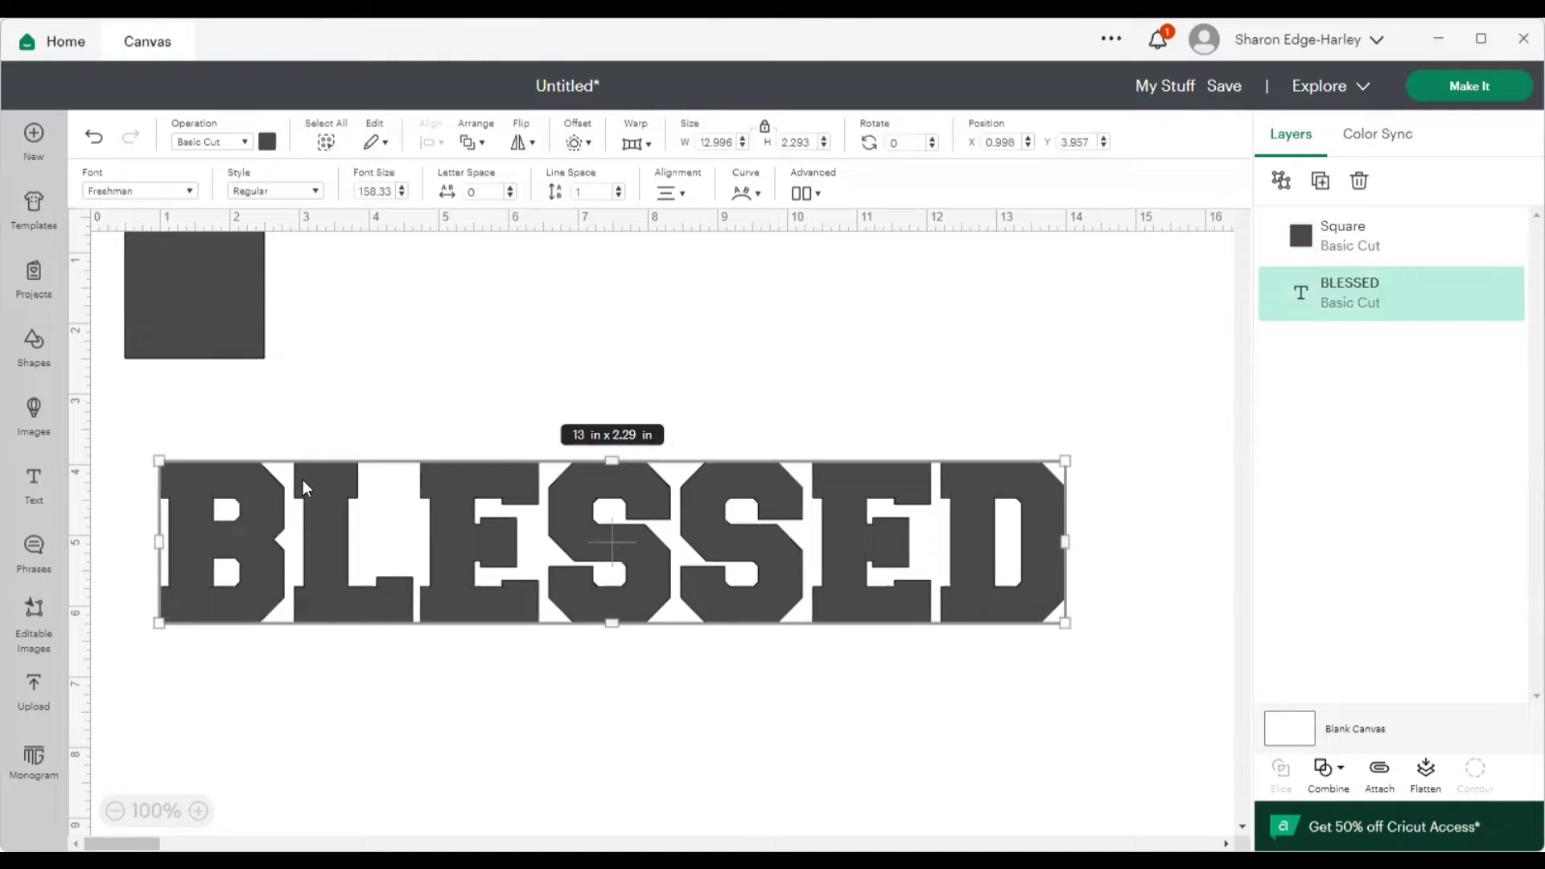
pyautogui.click(244, 333)
# - Widen BLESSED to about 14.18 by 2.5 inches
pyautogui.click(297, 531)
pyautogui.moveTo(1065, 624); pyautogui.dragTo(1115, 632)
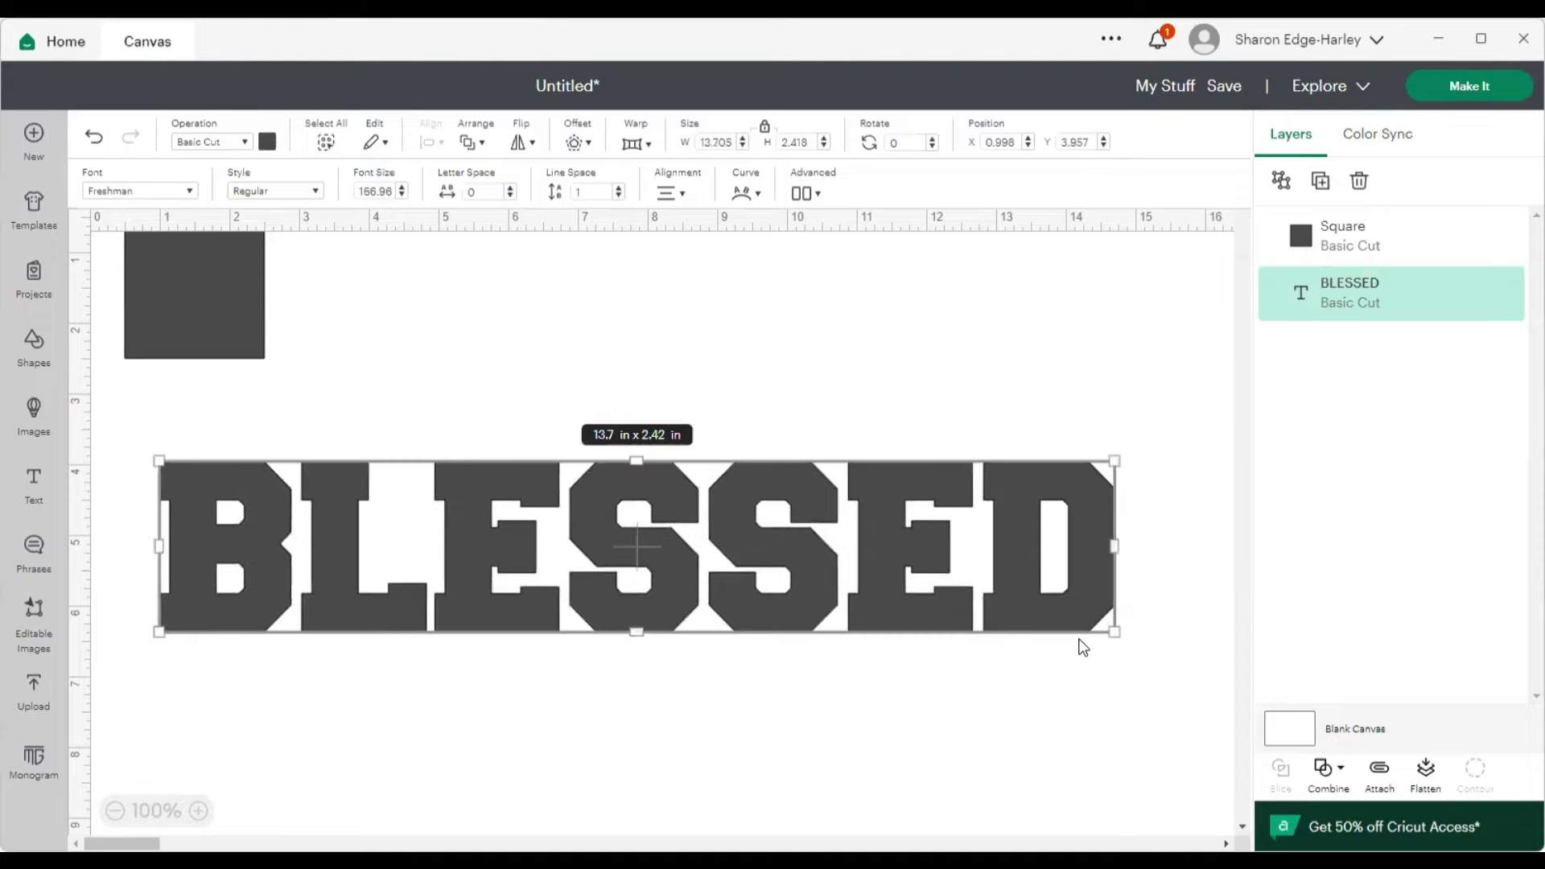
pyautogui.moveTo(1100, 629); pyautogui.dragTo(1146, 645)
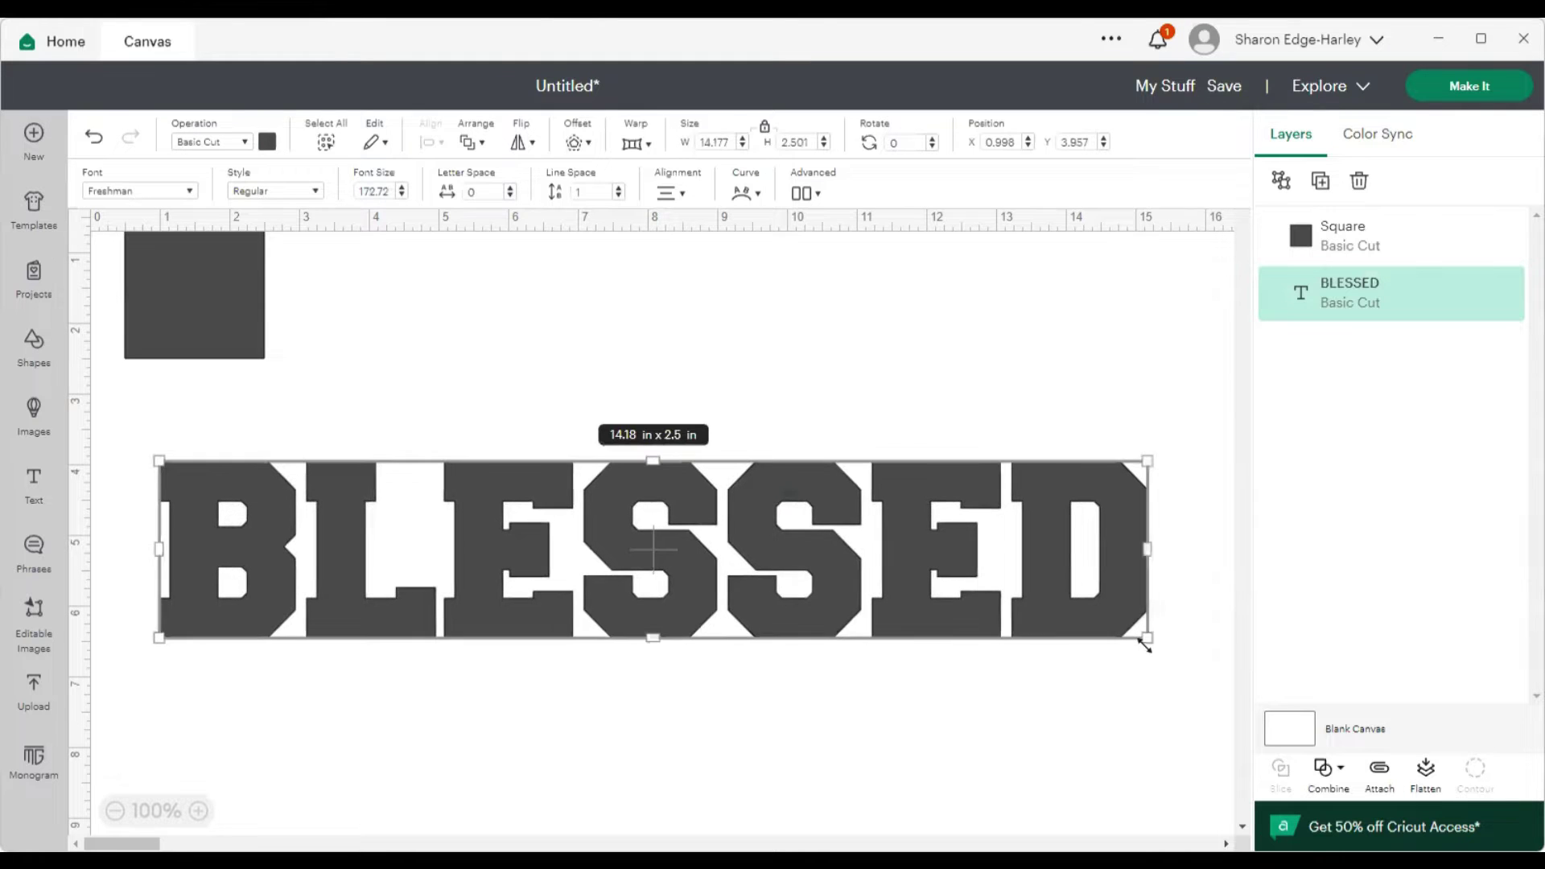
pyautogui.click(234, 337)
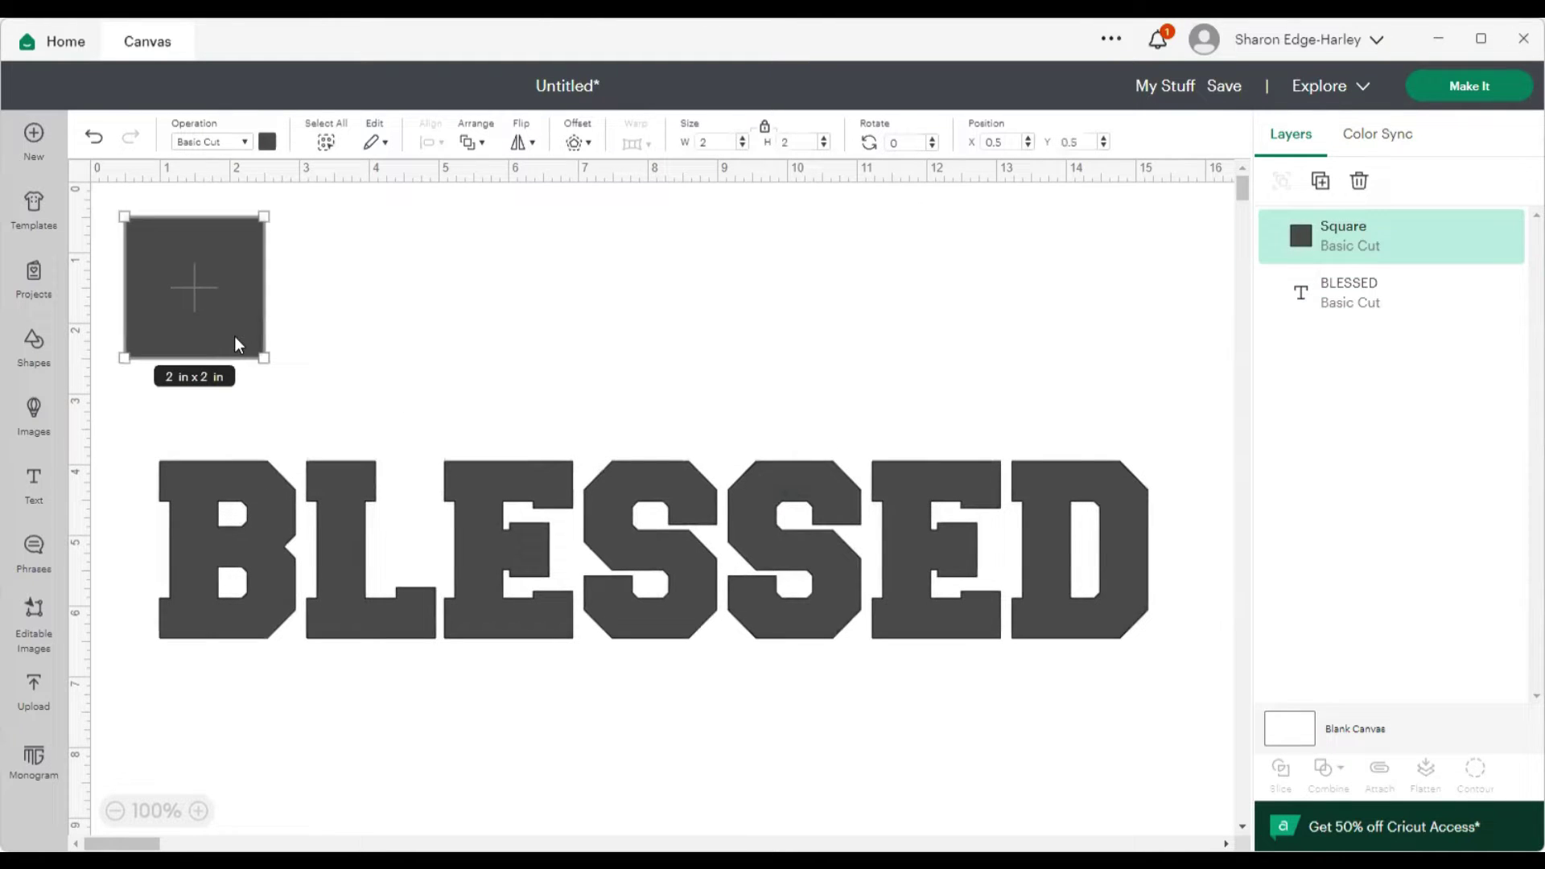
# - Unlock proportions and resize the square to a 14 by 1.25 inch bar
pyautogui.click(764, 132)
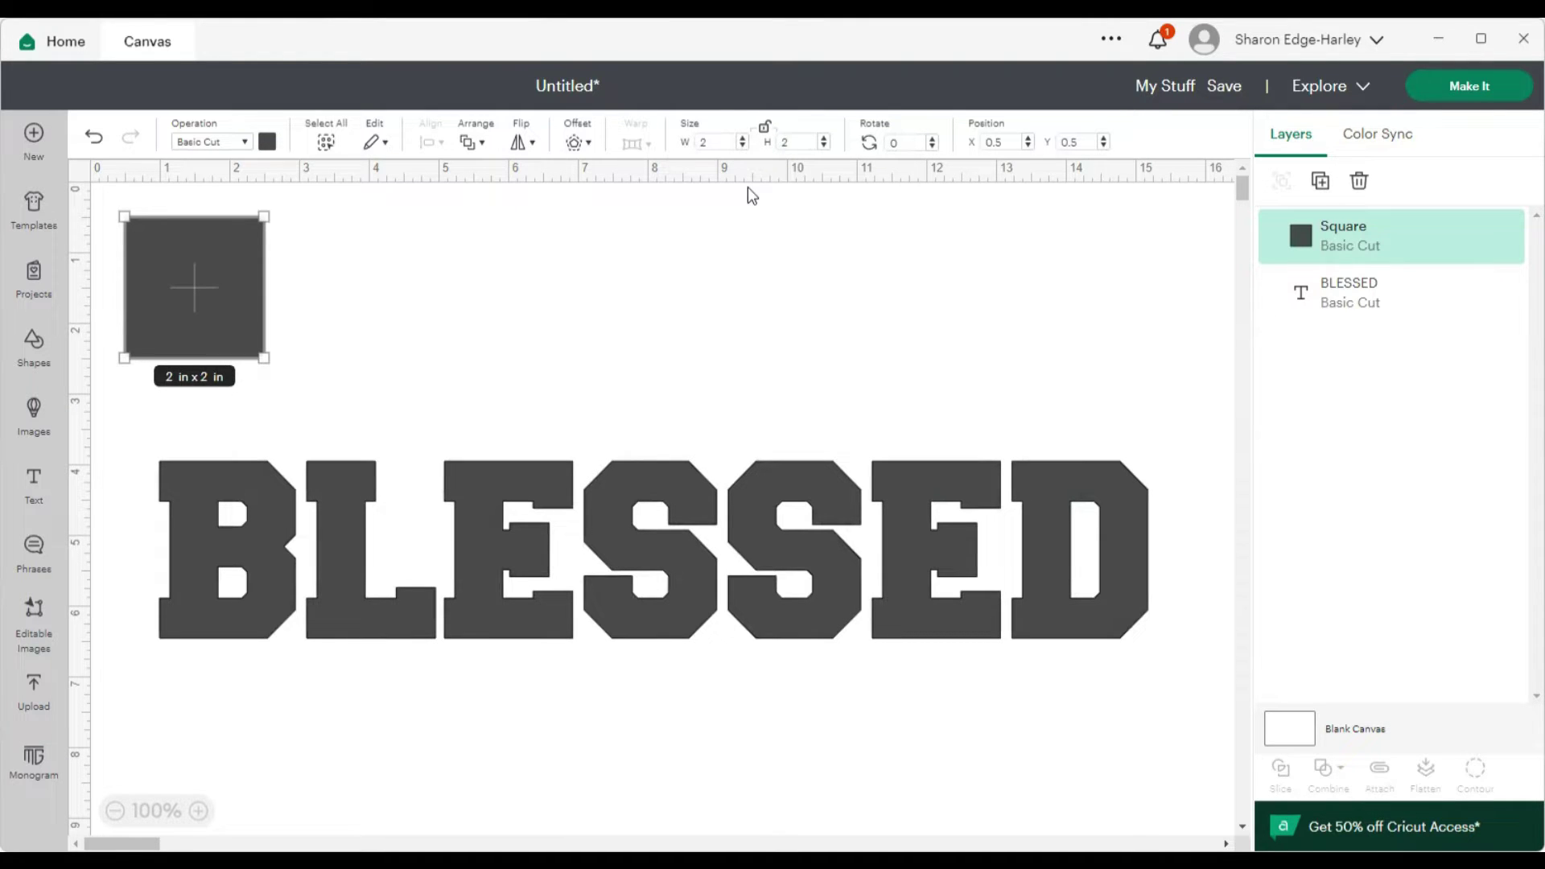
pyautogui.click(728, 143)
pyautogui.press('BackSpace')
pyautogui.write('14.00')
pyautogui.press('Tab')
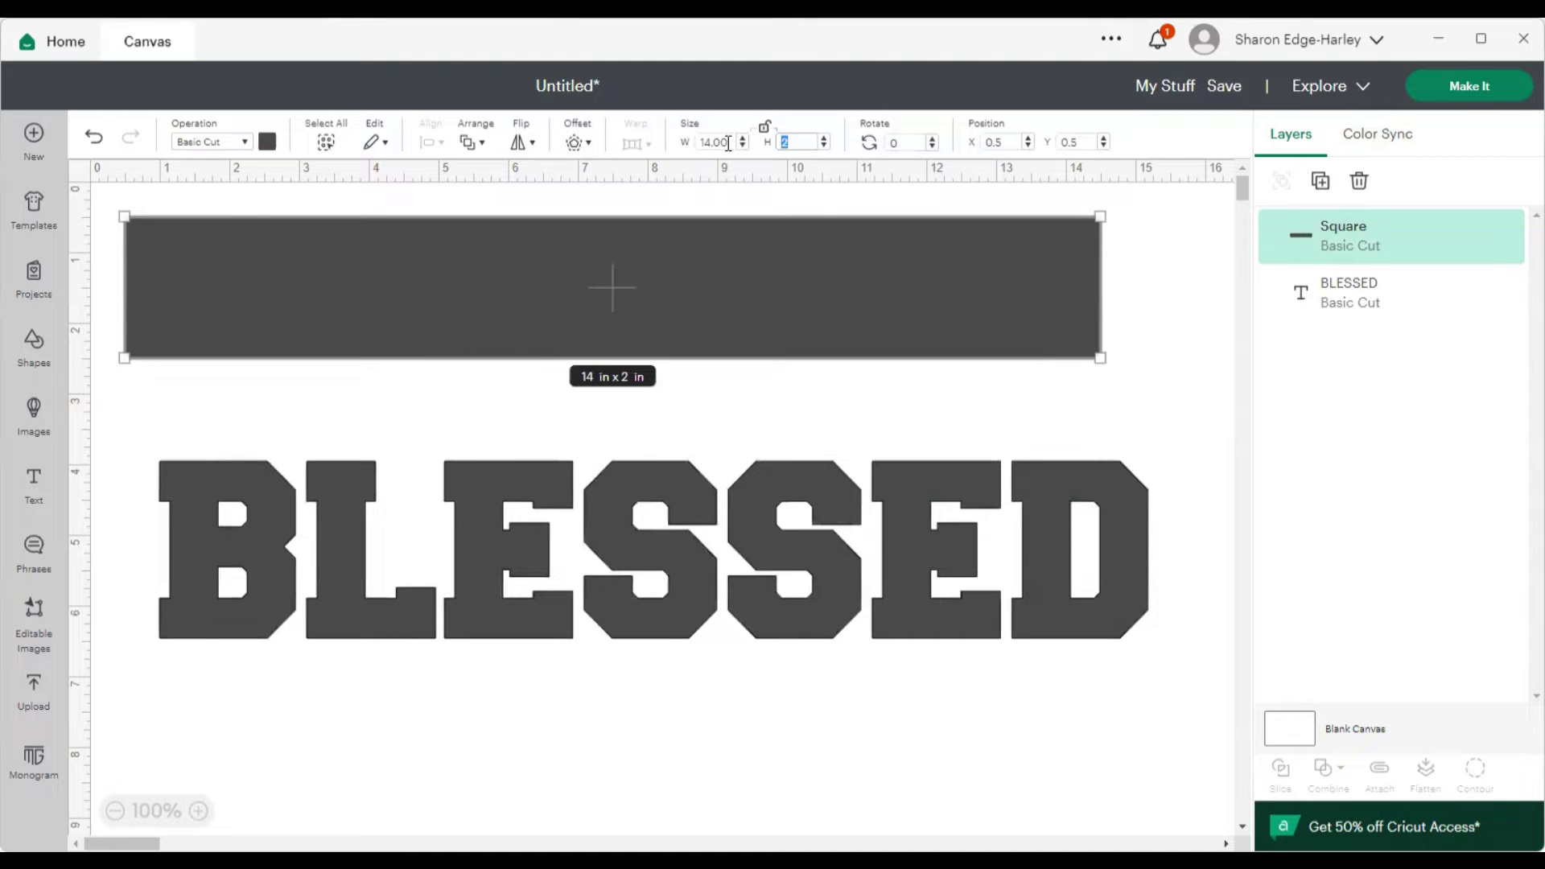
pyautogui.write('1.25')
pyautogui.press('Return')
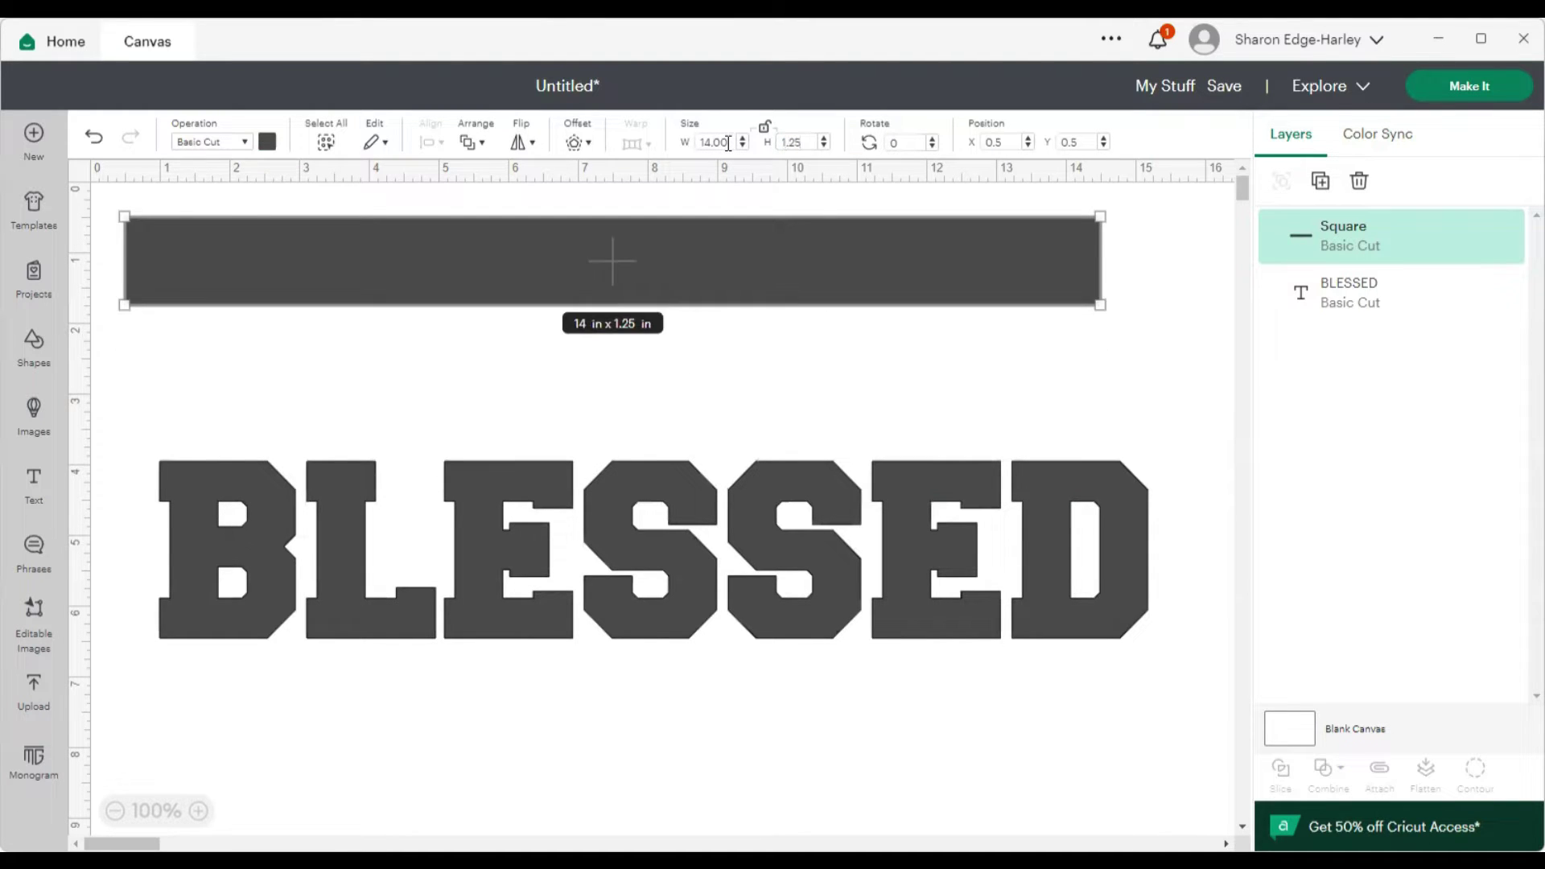
# - Widen the bar to 14.4 inches and move it over the top half of BLESSED
pyautogui.click(745, 362)
pyautogui.moveTo(724, 278); pyautogui.dragTo(708, 379)
pyautogui.click(695, 485)
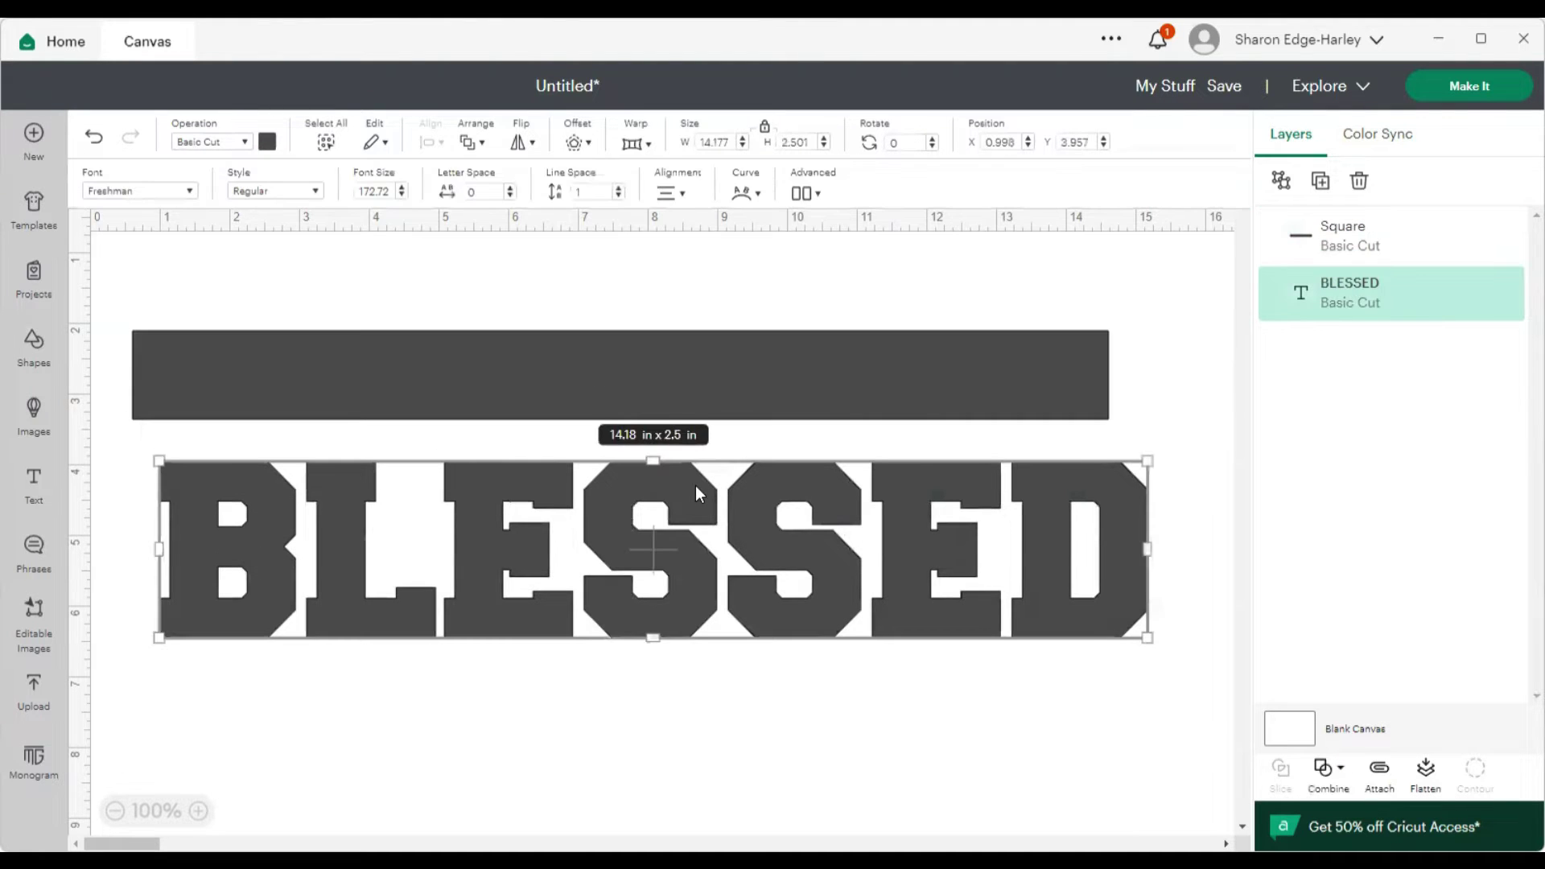
pyautogui.click(693, 388)
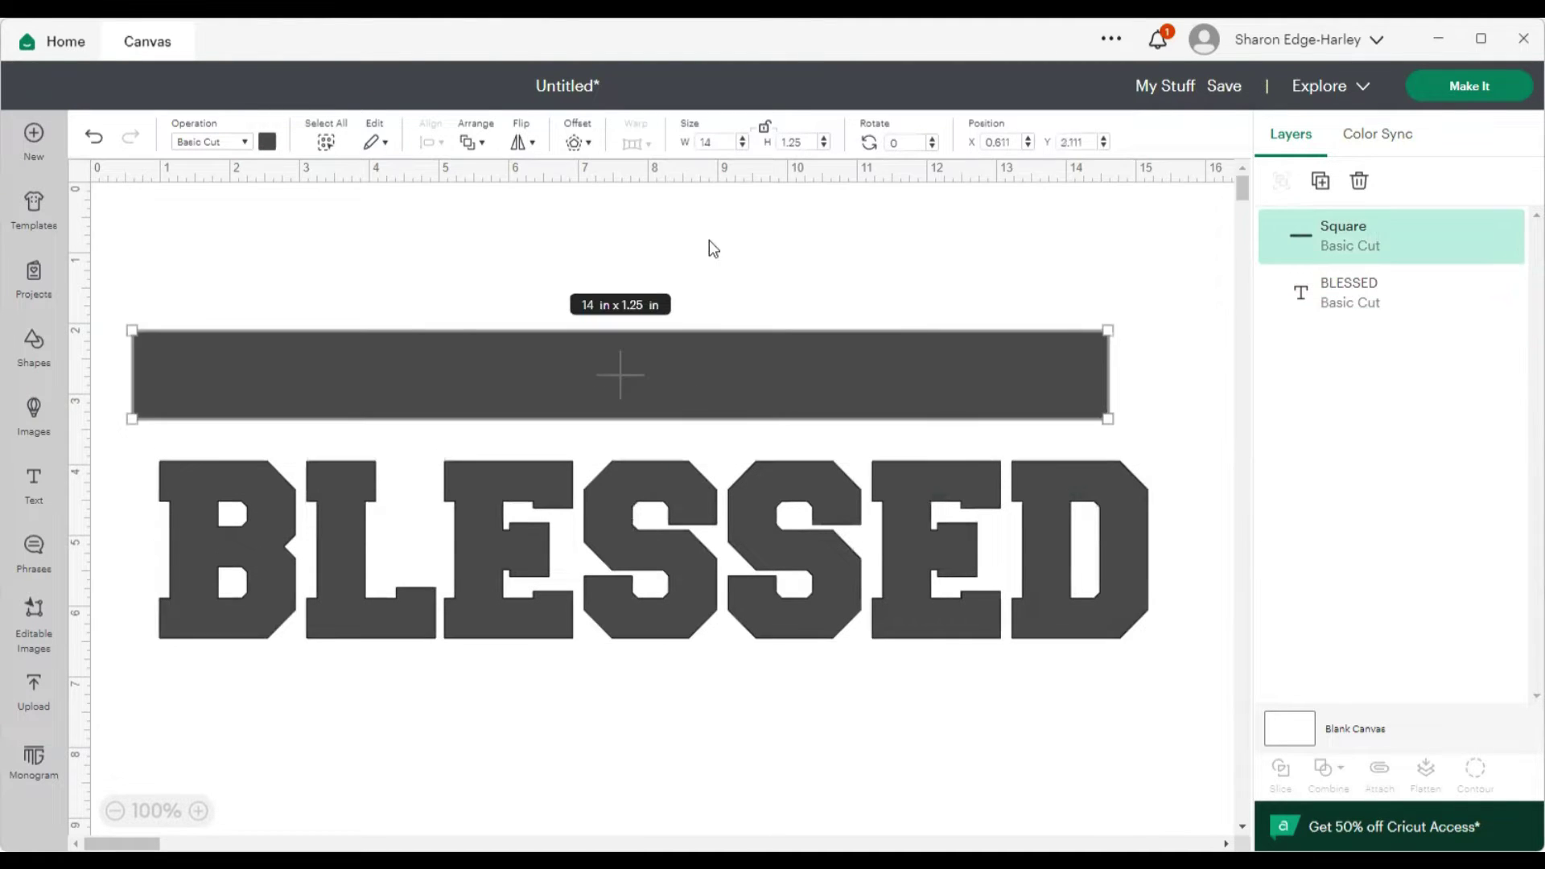
pyautogui.click(724, 147)
pyautogui.write('.4')
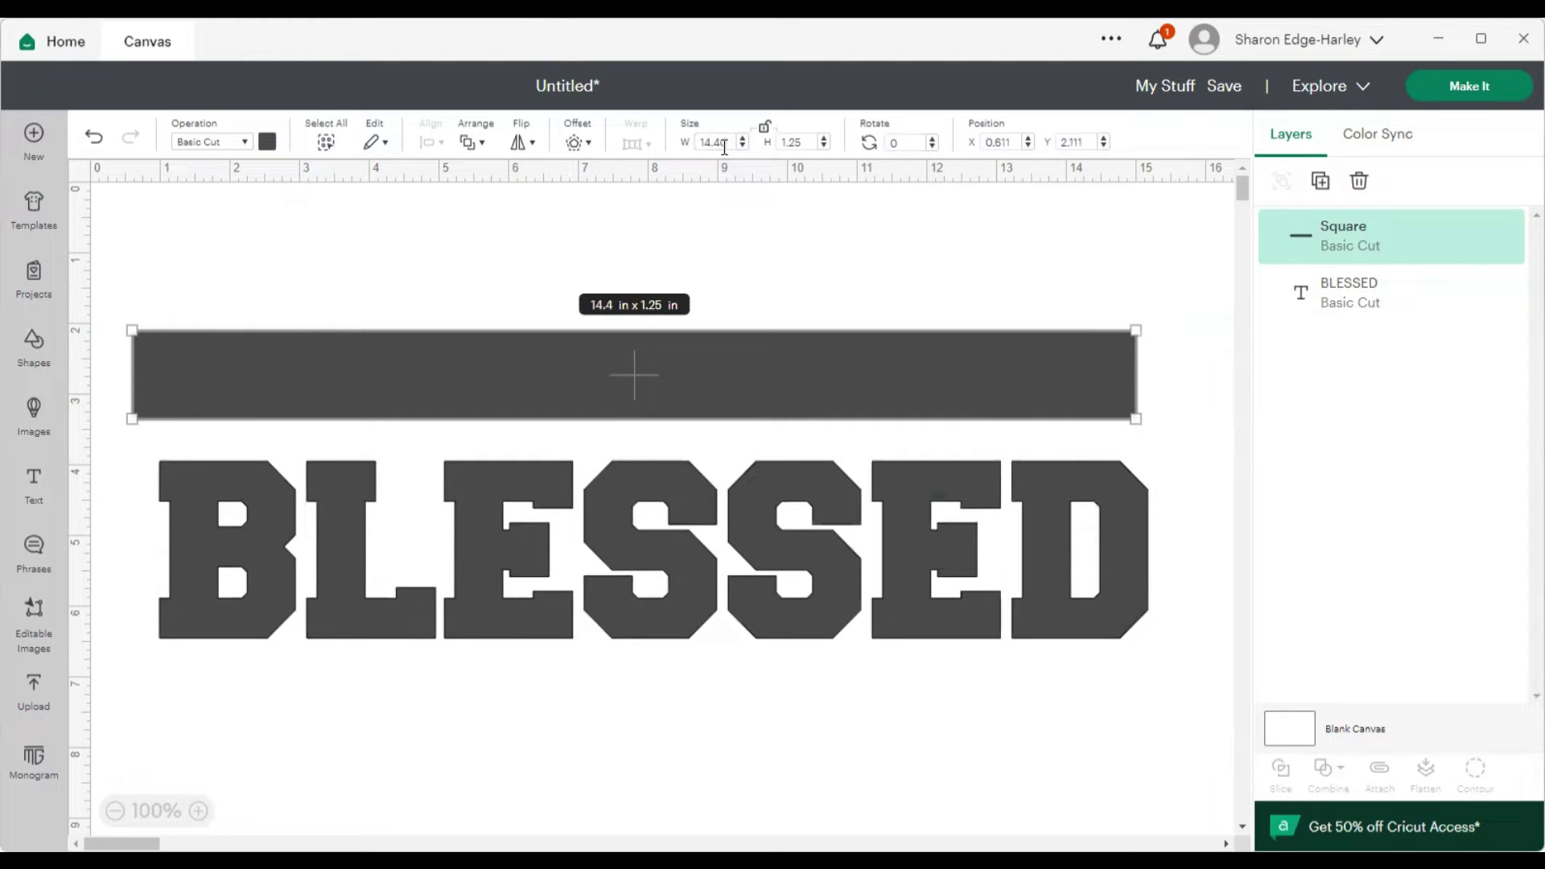
pyautogui.moveTo(762, 359); pyautogui.dragTo(782, 468)
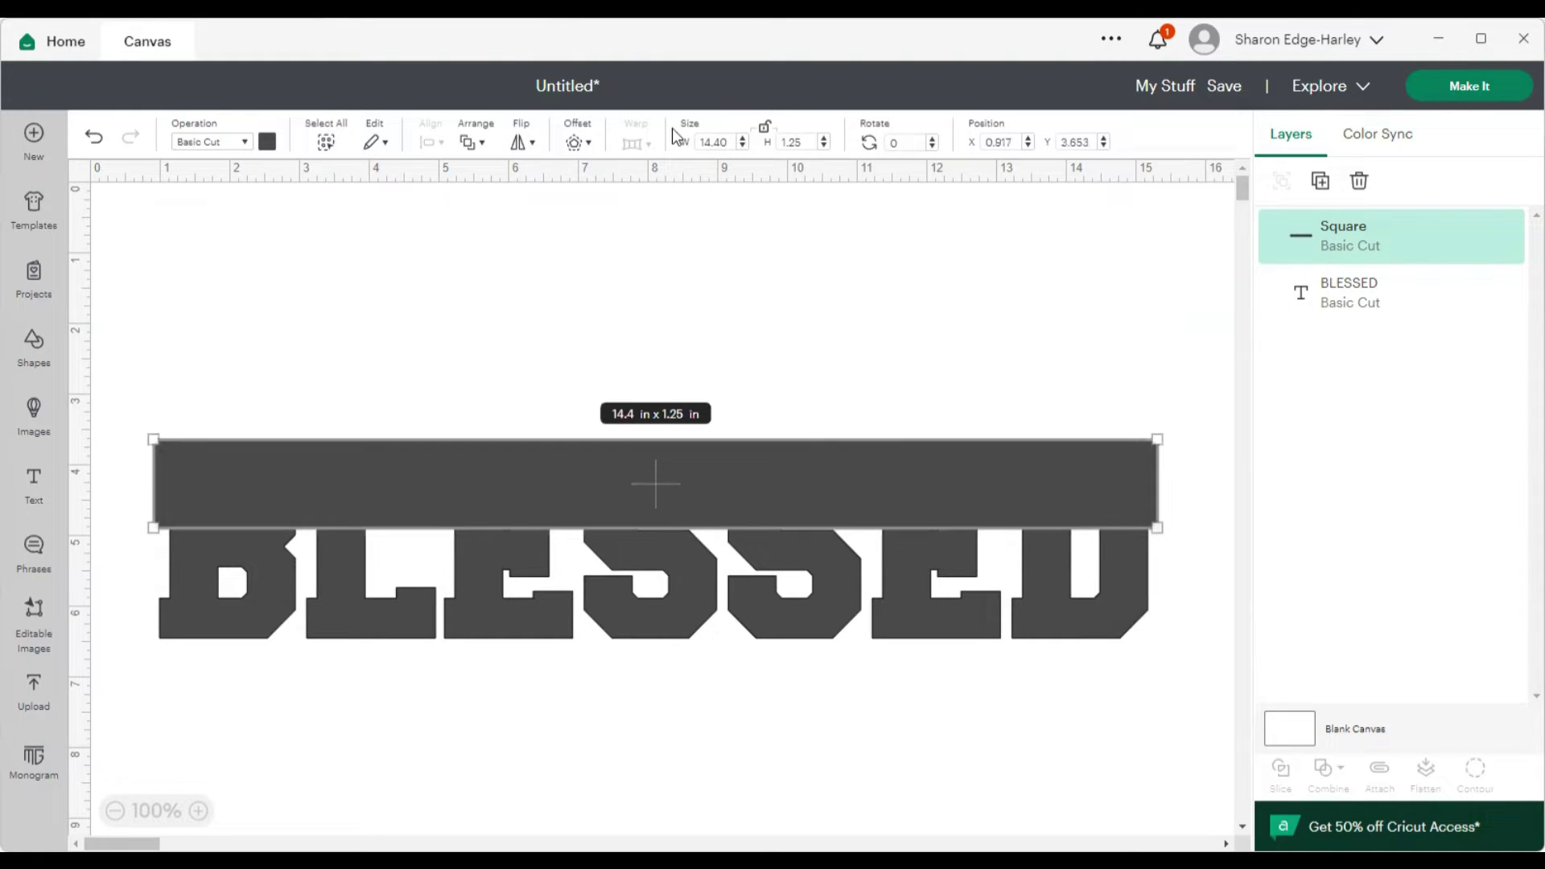
# - Reorder the bar and BLESSED layers and nudge the text up so the bar covers its top half
pyautogui.click(483, 145)
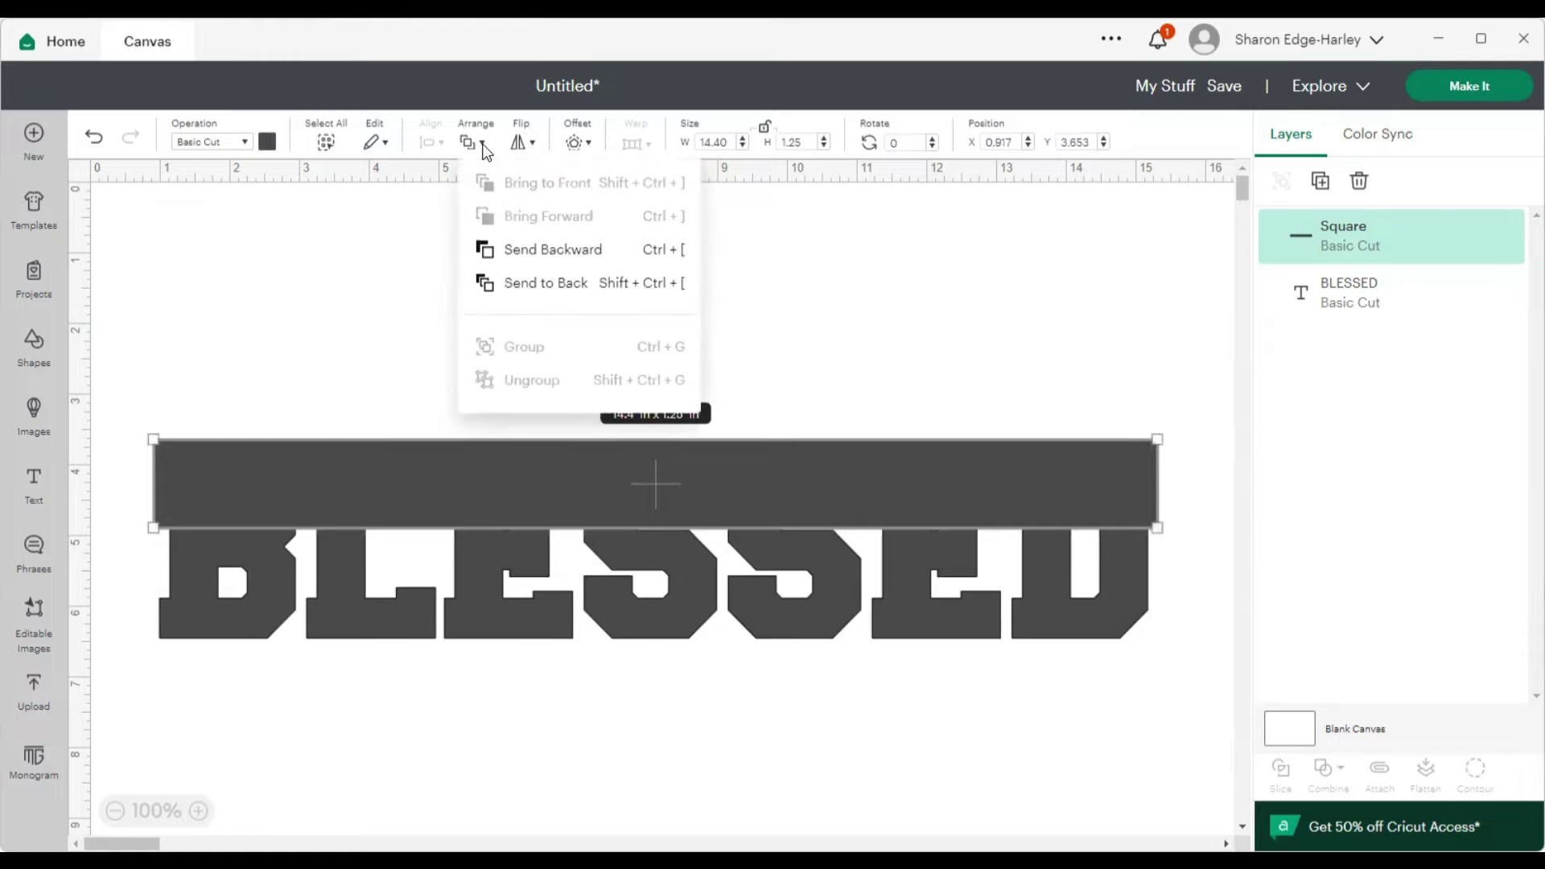
pyautogui.click(538, 278)
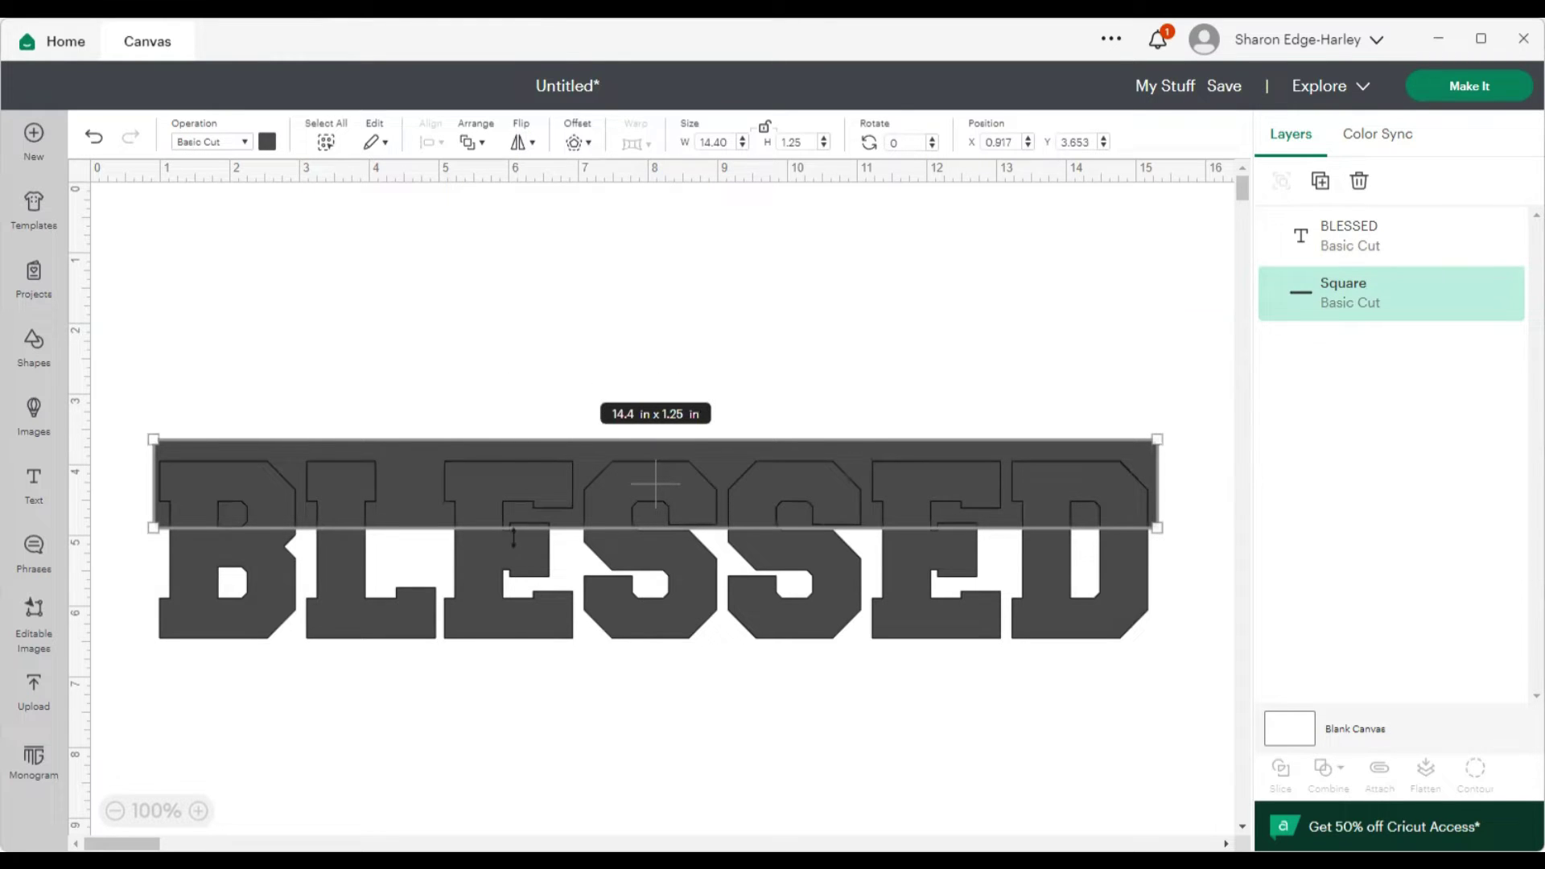
pyautogui.click(514, 605)
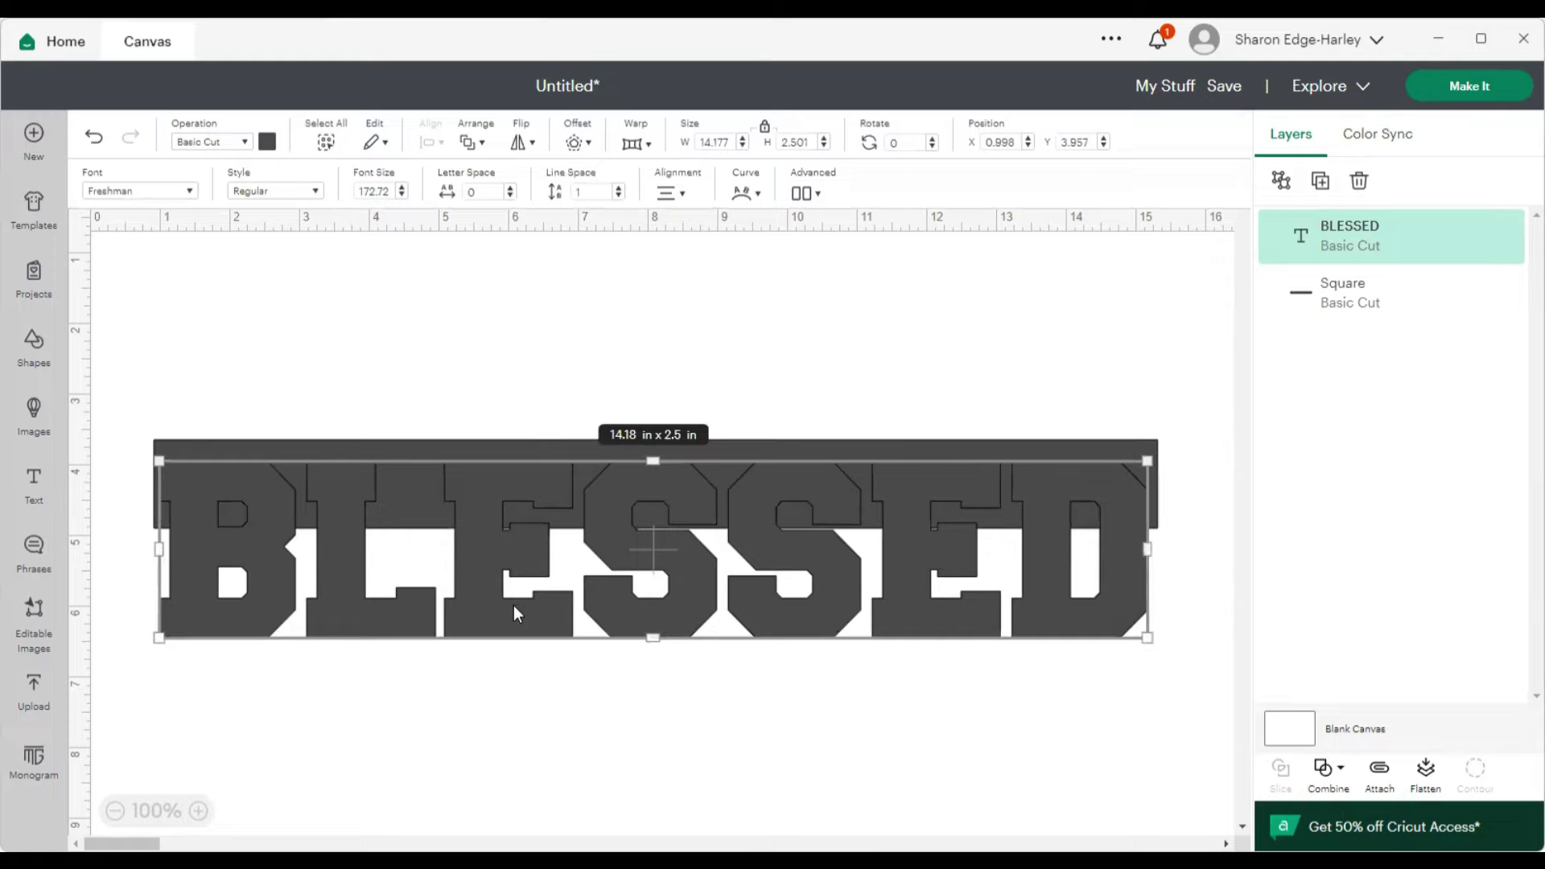
pyautogui.press('Up')
pyautogui.press('Up')
pyautogui.press('Up')
pyautogui.press('Up')
pyautogui.press('Up')
pyautogui.press('Up')
pyautogui.press('Up')
pyautogui.press('Up')
pyautogui.press('Up')
pyautogui.press('Up')
pyautogui.press('Up')
pyautogui.press('Up')
pyautogui.press('Up')
pyautogui.press('Up')
pyautogui.press('Up')
pyautogui.press('Up')
pyautogui.press('Up')
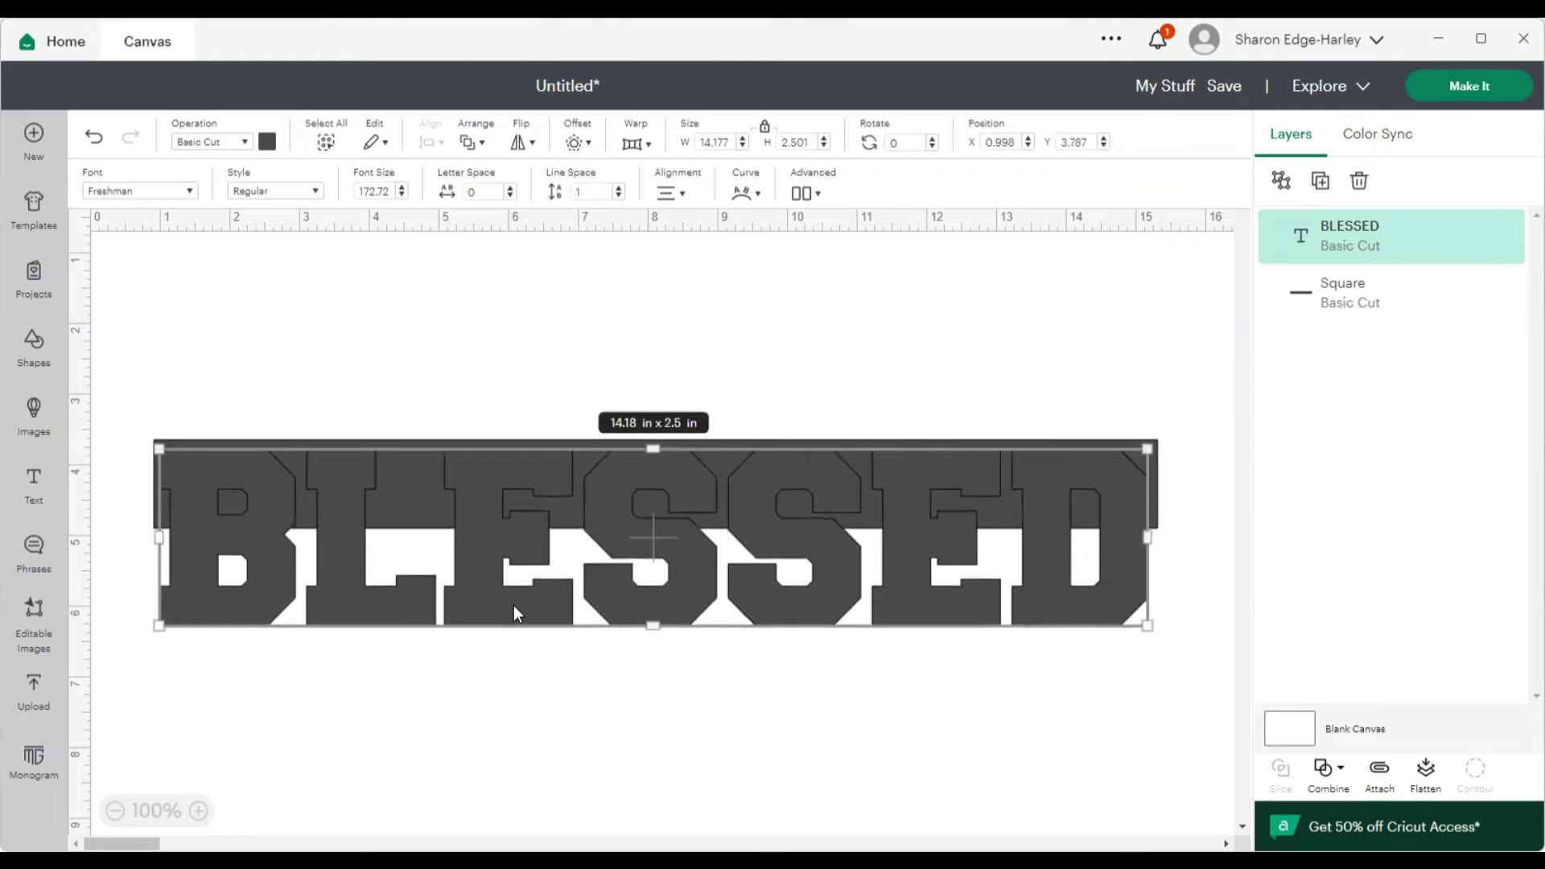
pyautogui.press('Up')
pyautogui.press('Up')
pyautogui.press('Up')
pyautogui.press('Up')
pyautogui.press('Up')
pyautogui.press('Up')
pyautogui.press('Up')
pyautogui.press('Up')
pyautogui.press('Up')
pyautogui.press('Up')
pyautogui.press('Up')
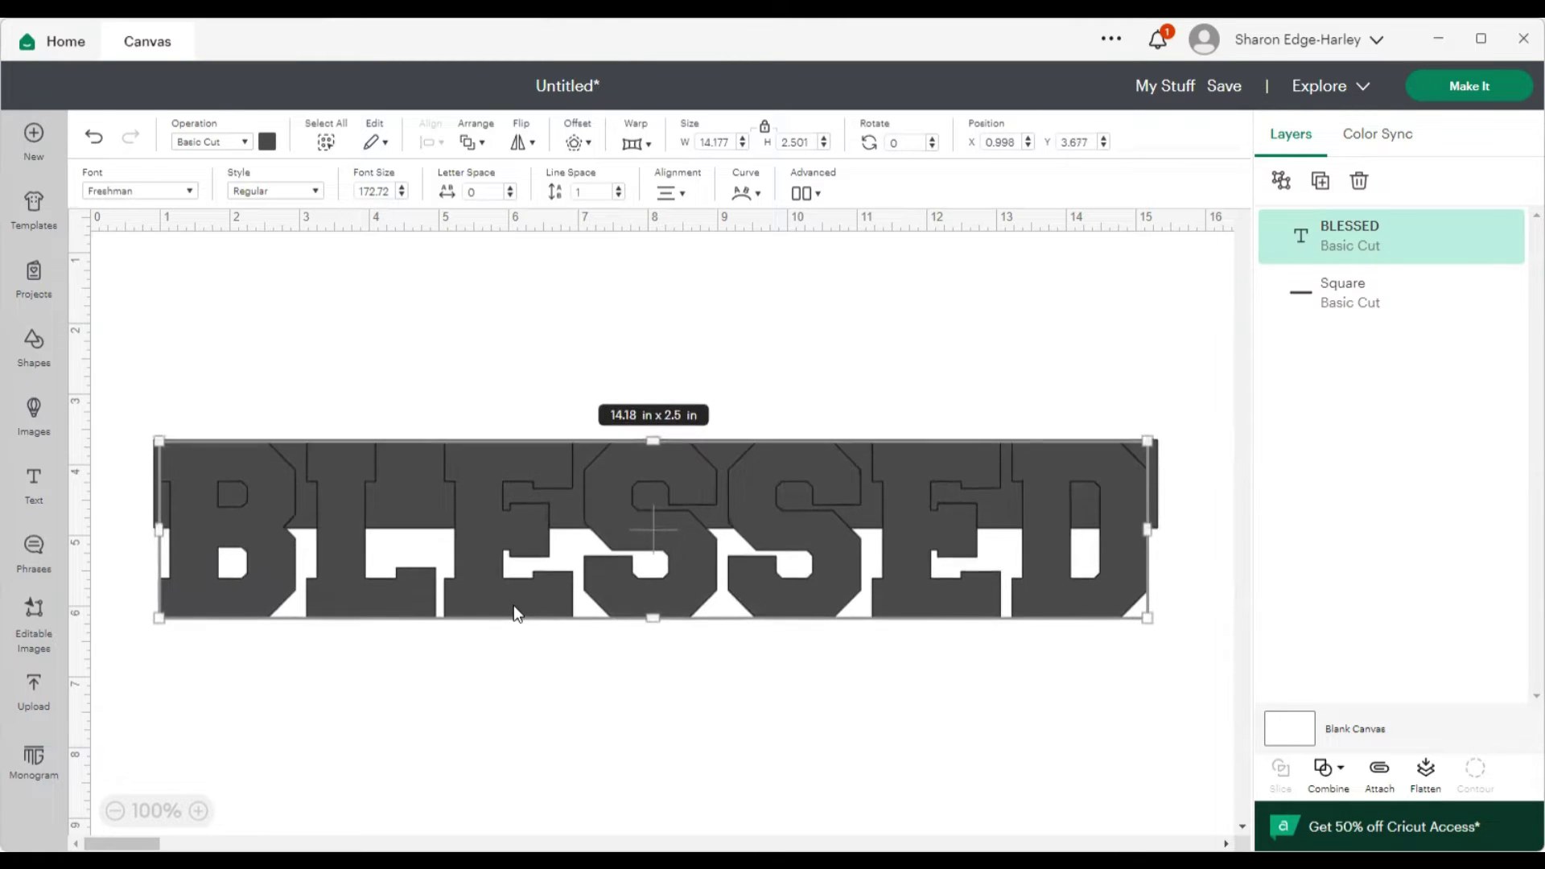
pyautogui.press('Up')
pyautogui.press('Up')
pyautogui.click(929, 330)
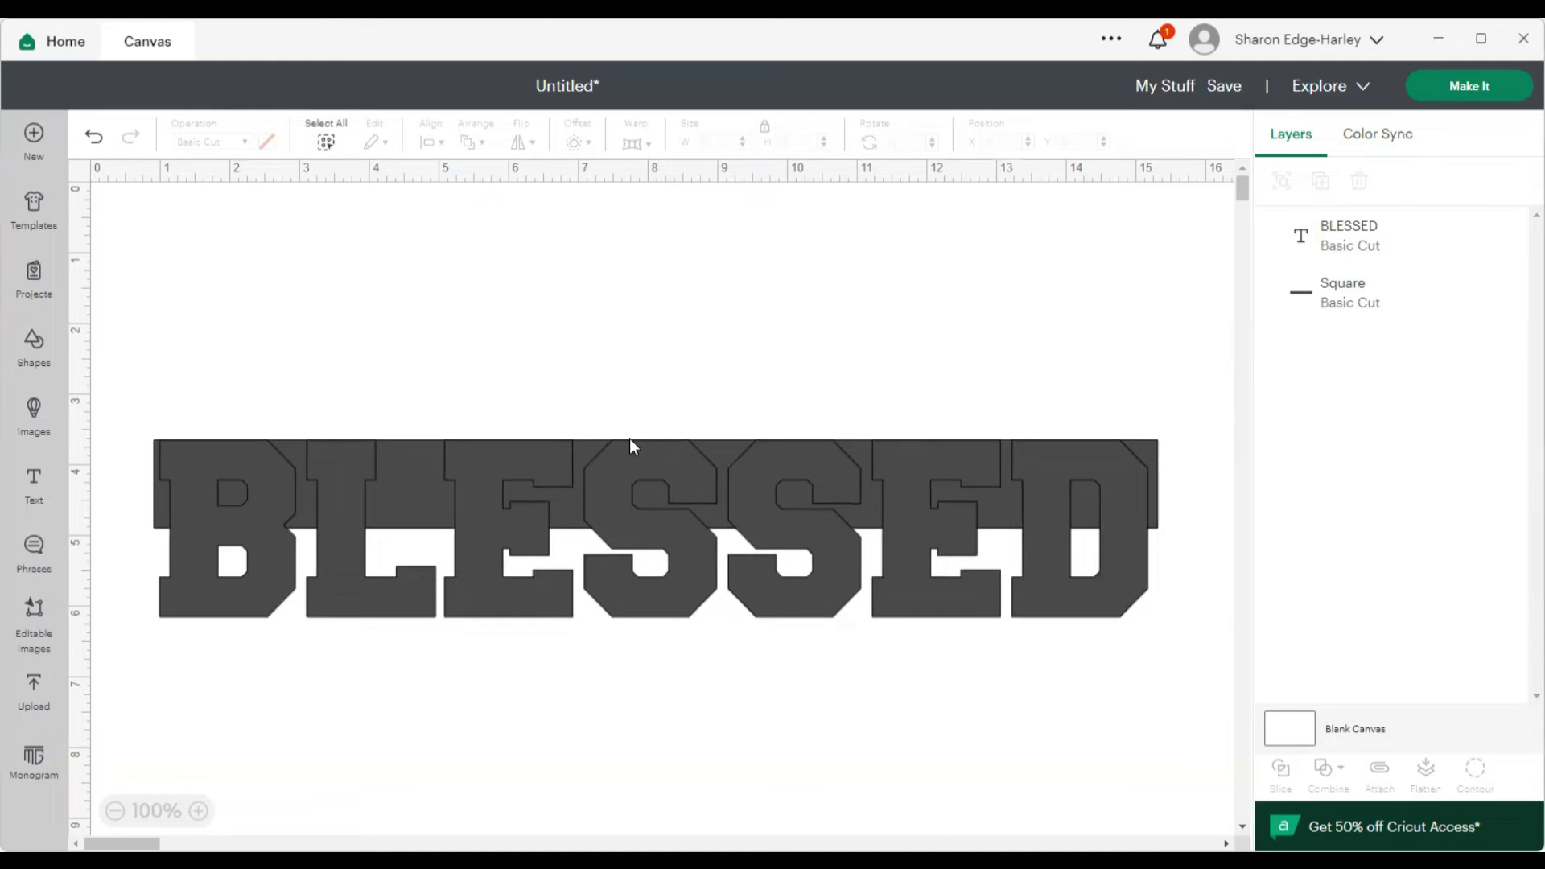
pyautogui.click(632, 513)
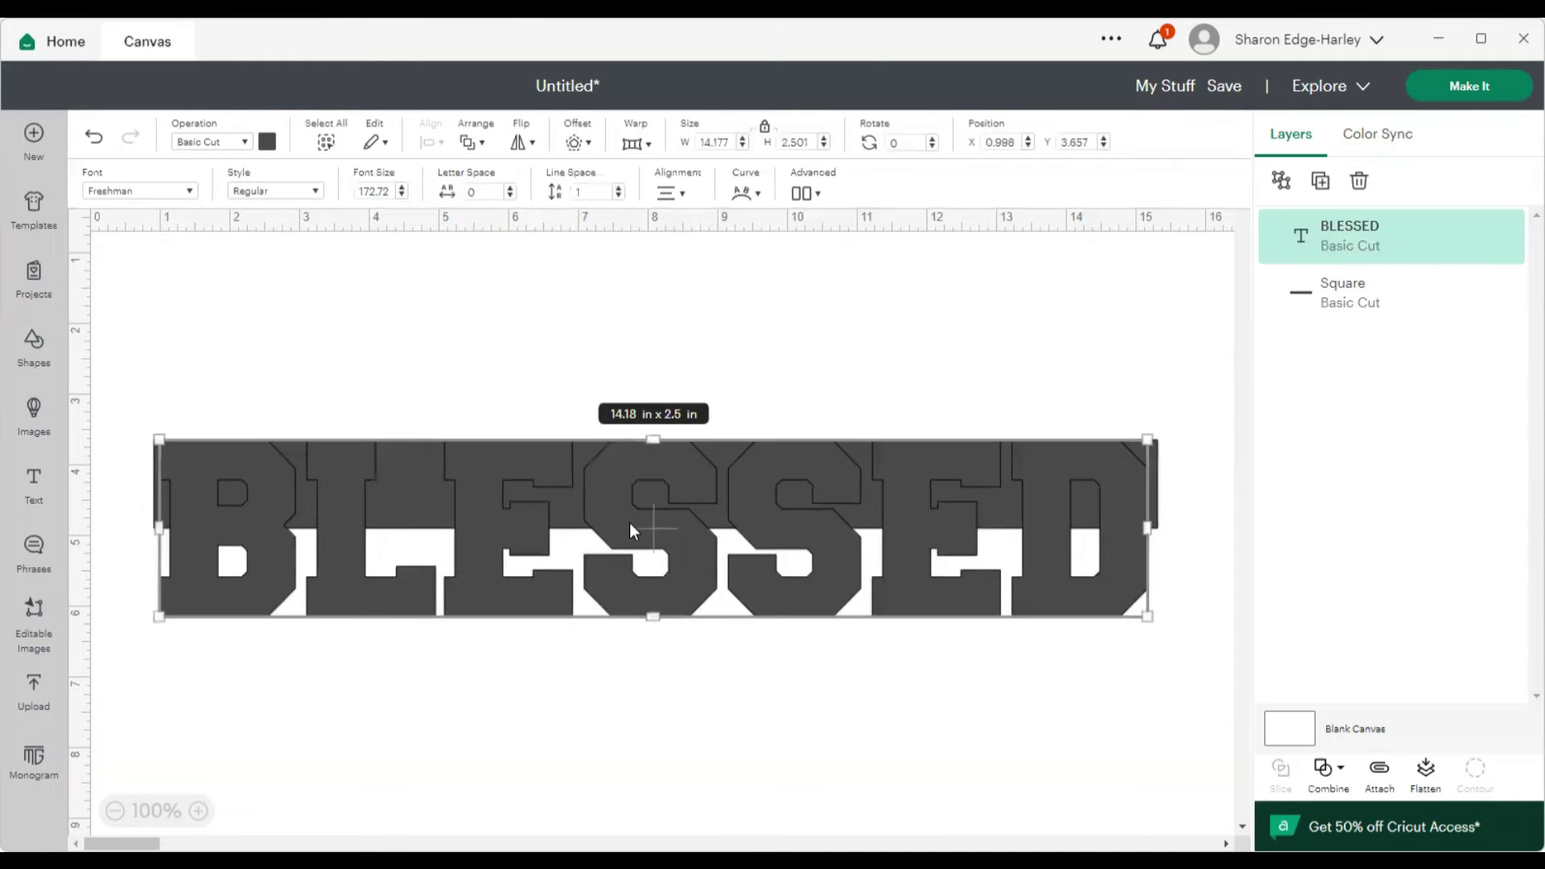
pyautogui.click(473, 143)
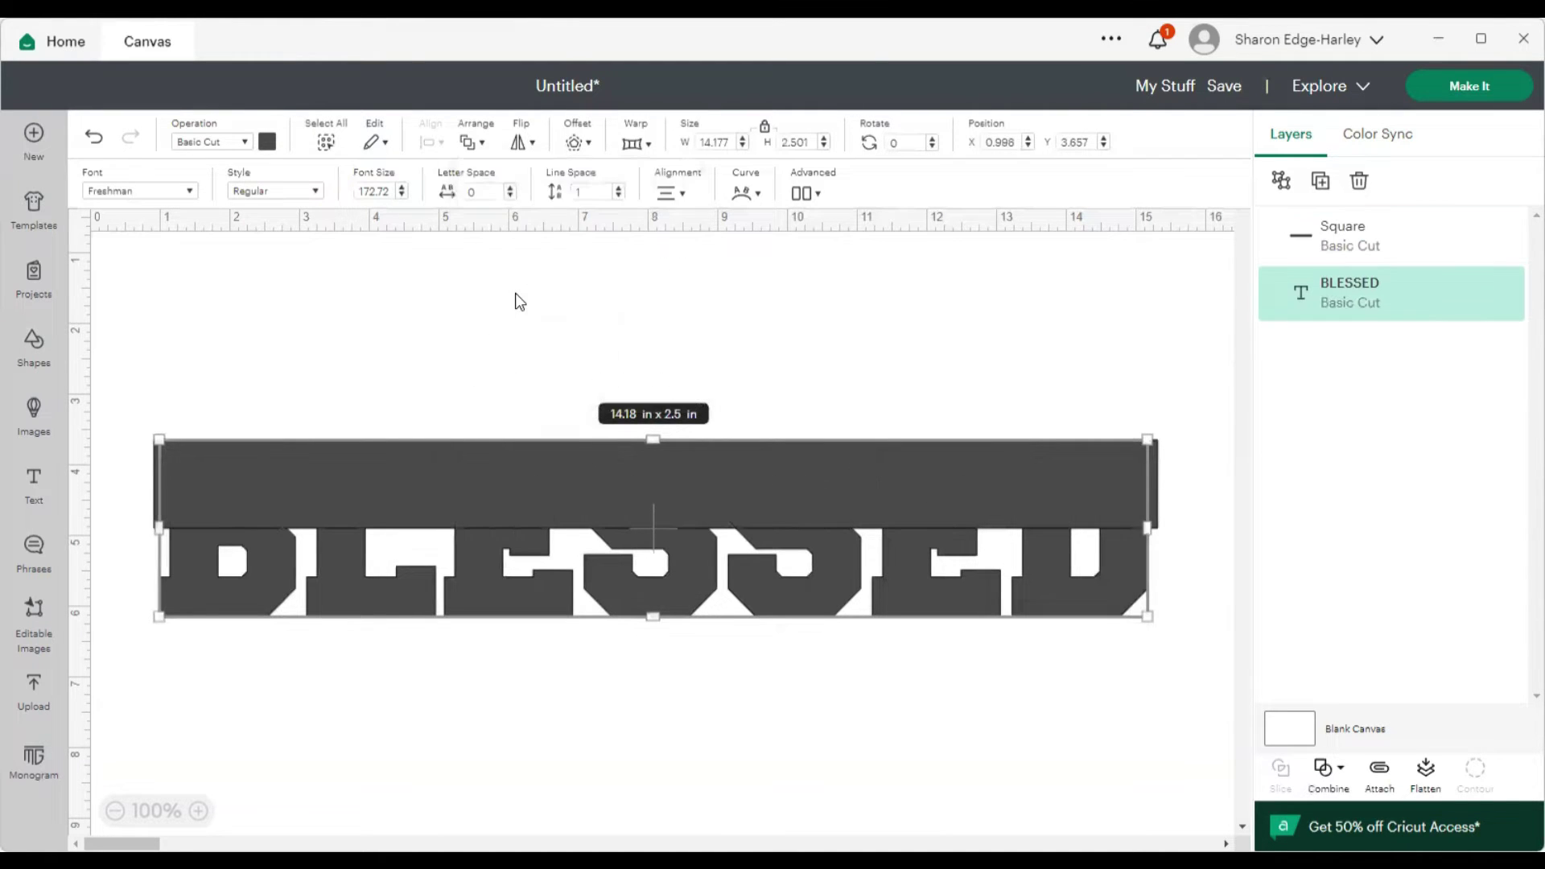
pyautogui.click(517, 295)
pyautogui.click(451, 344)
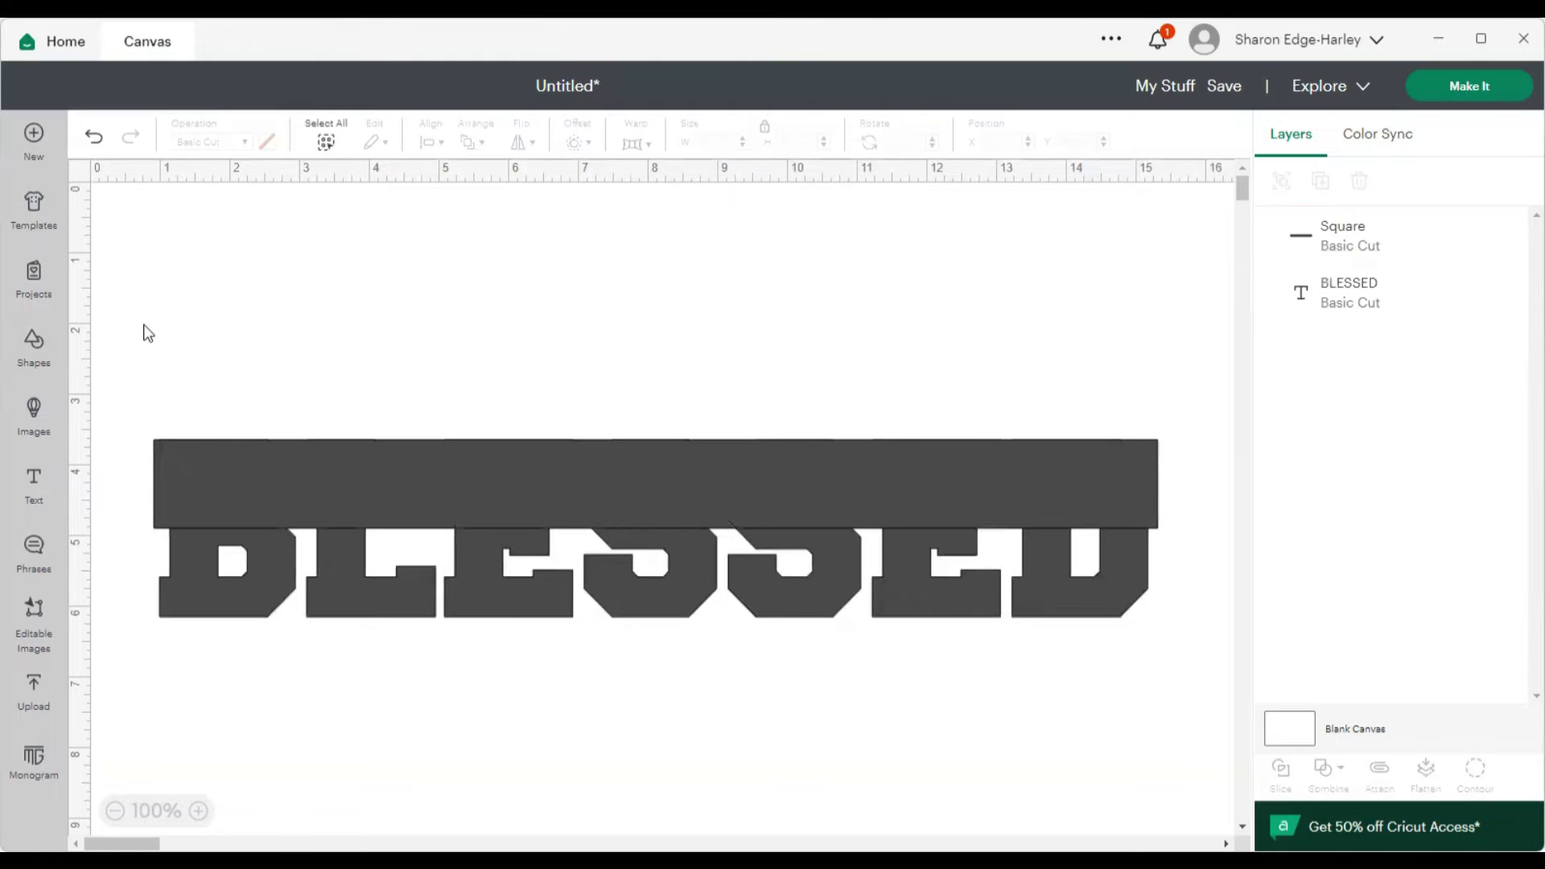
# - Duplicate the bar-and-word pair twice and move one copy lower on the canvas
pyautogui.moveTo(145, 326); pyautogui.dragTo(1196, 722)
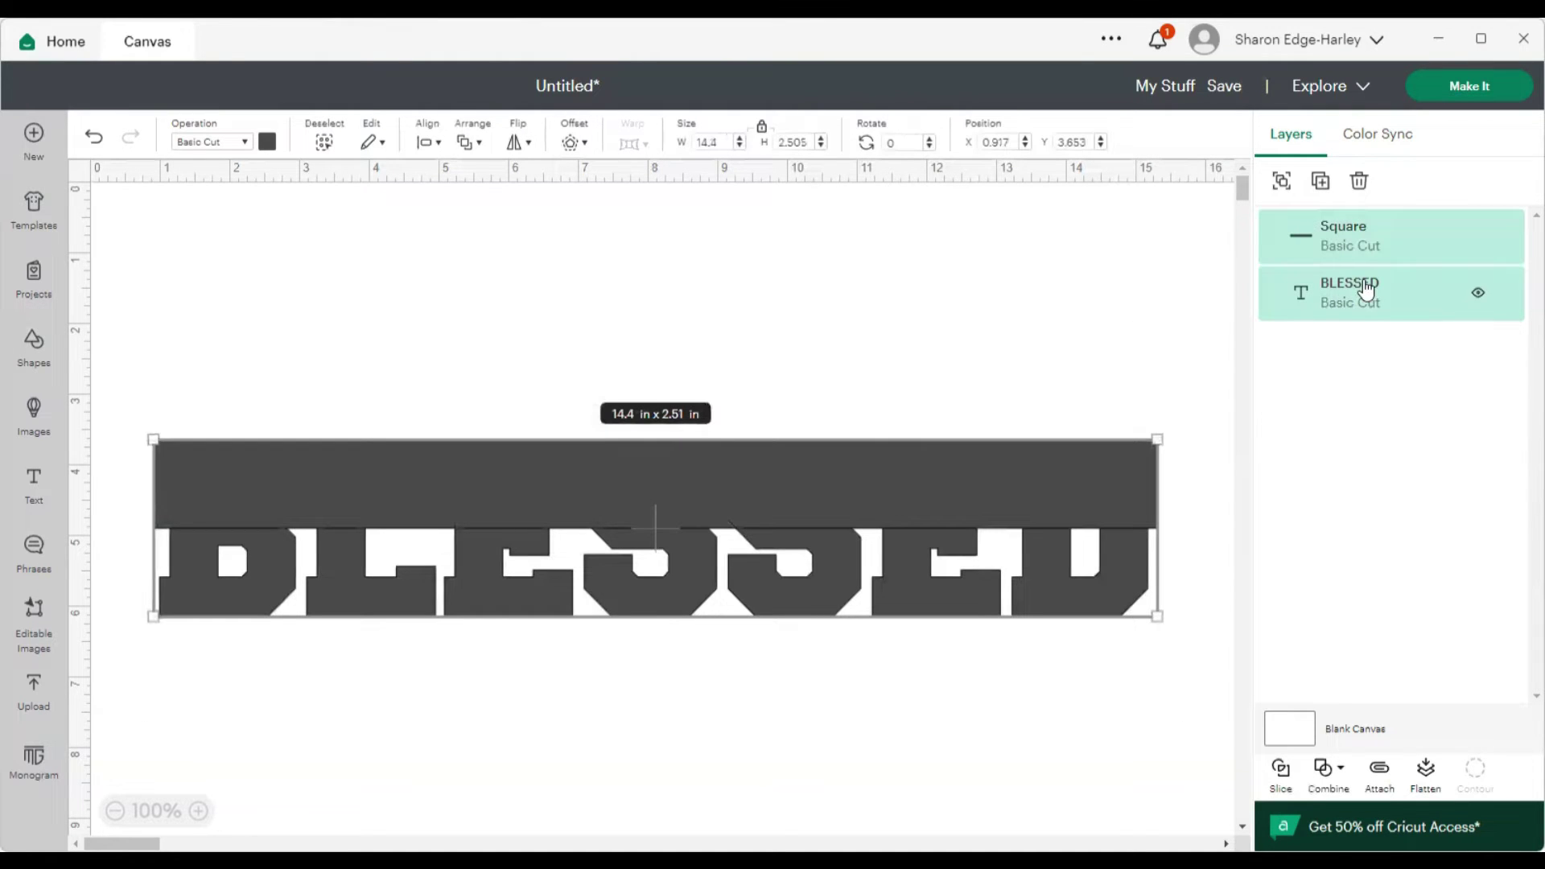
pyautogui.click(1325, 185)
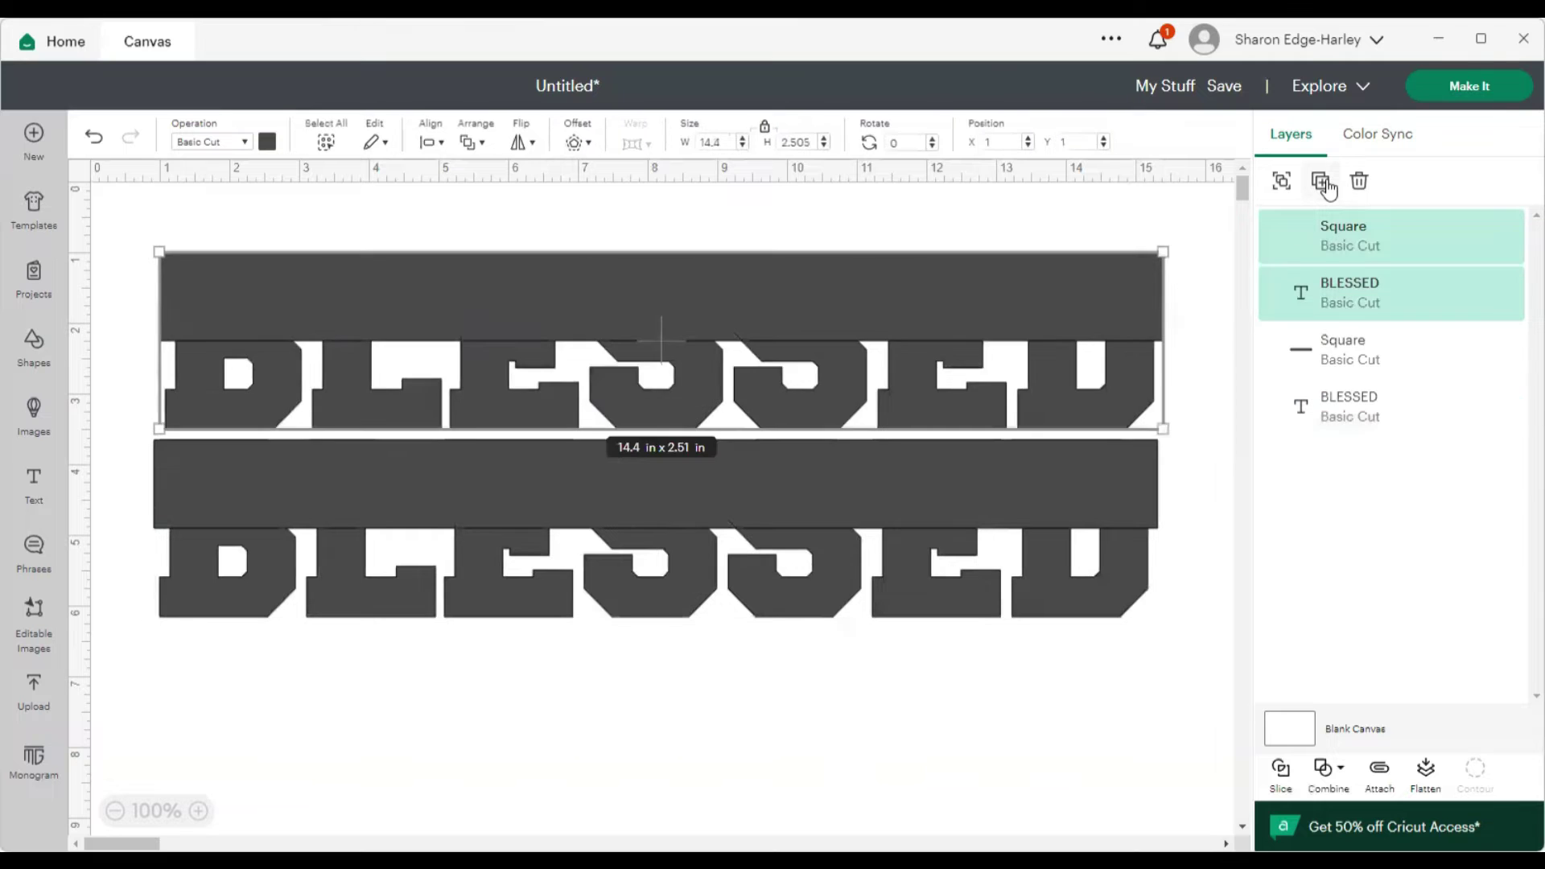
pyautogui.hotkey('ctrl', 'd')
pyautogui.moveTo(1015, 358); pyautogui.dragTo(972, 671)
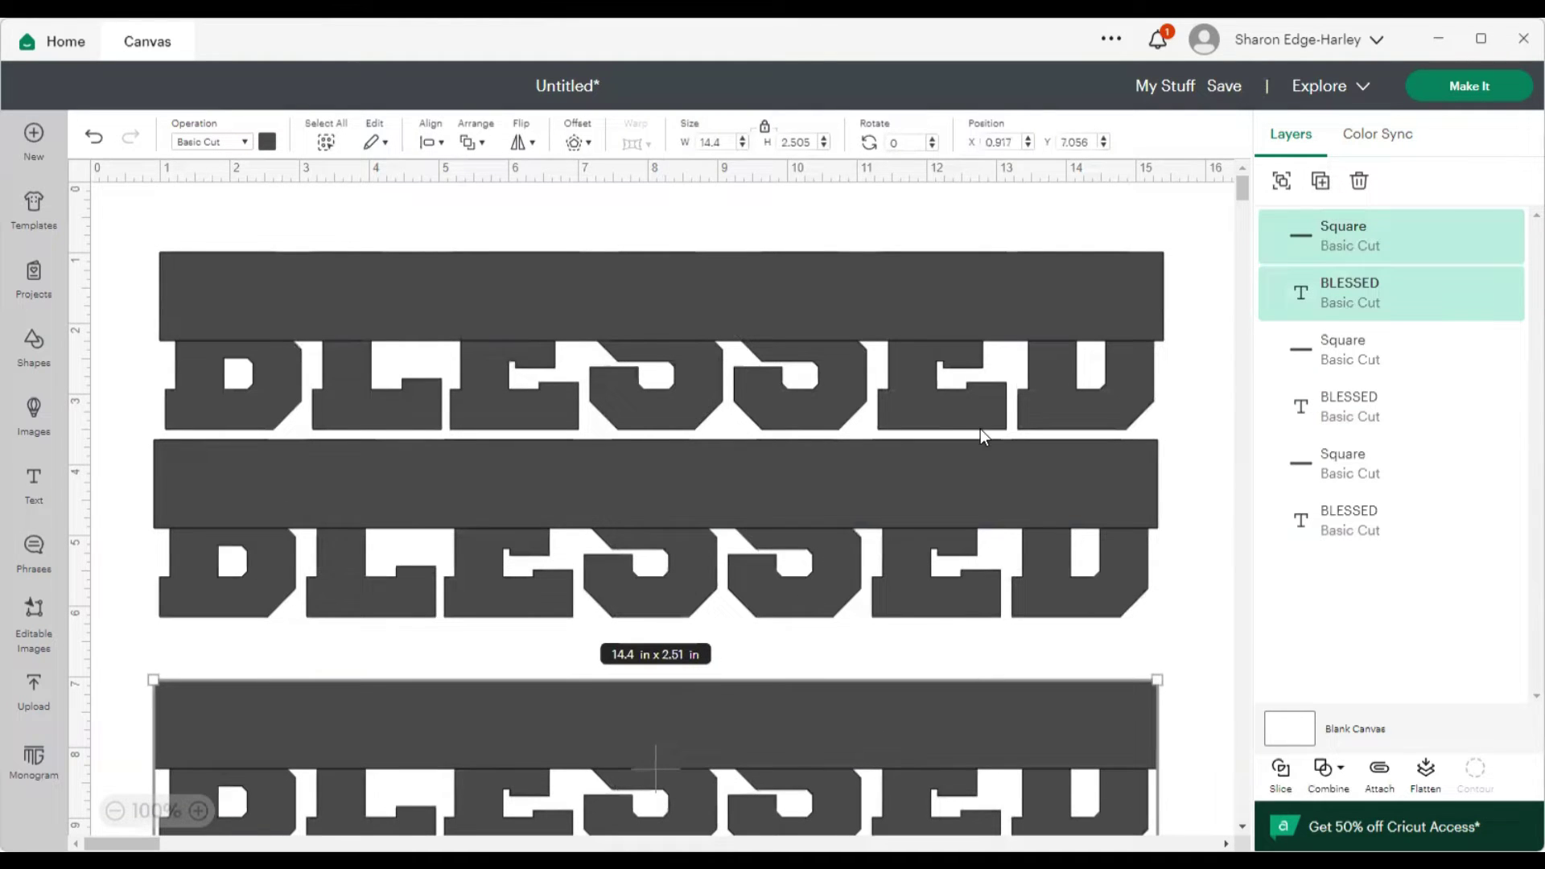
# - Delete the top BLESSED copy and its bar, then select the middle pair together
pyautogui.click(962, 357)
pyautogui.press('Delete')
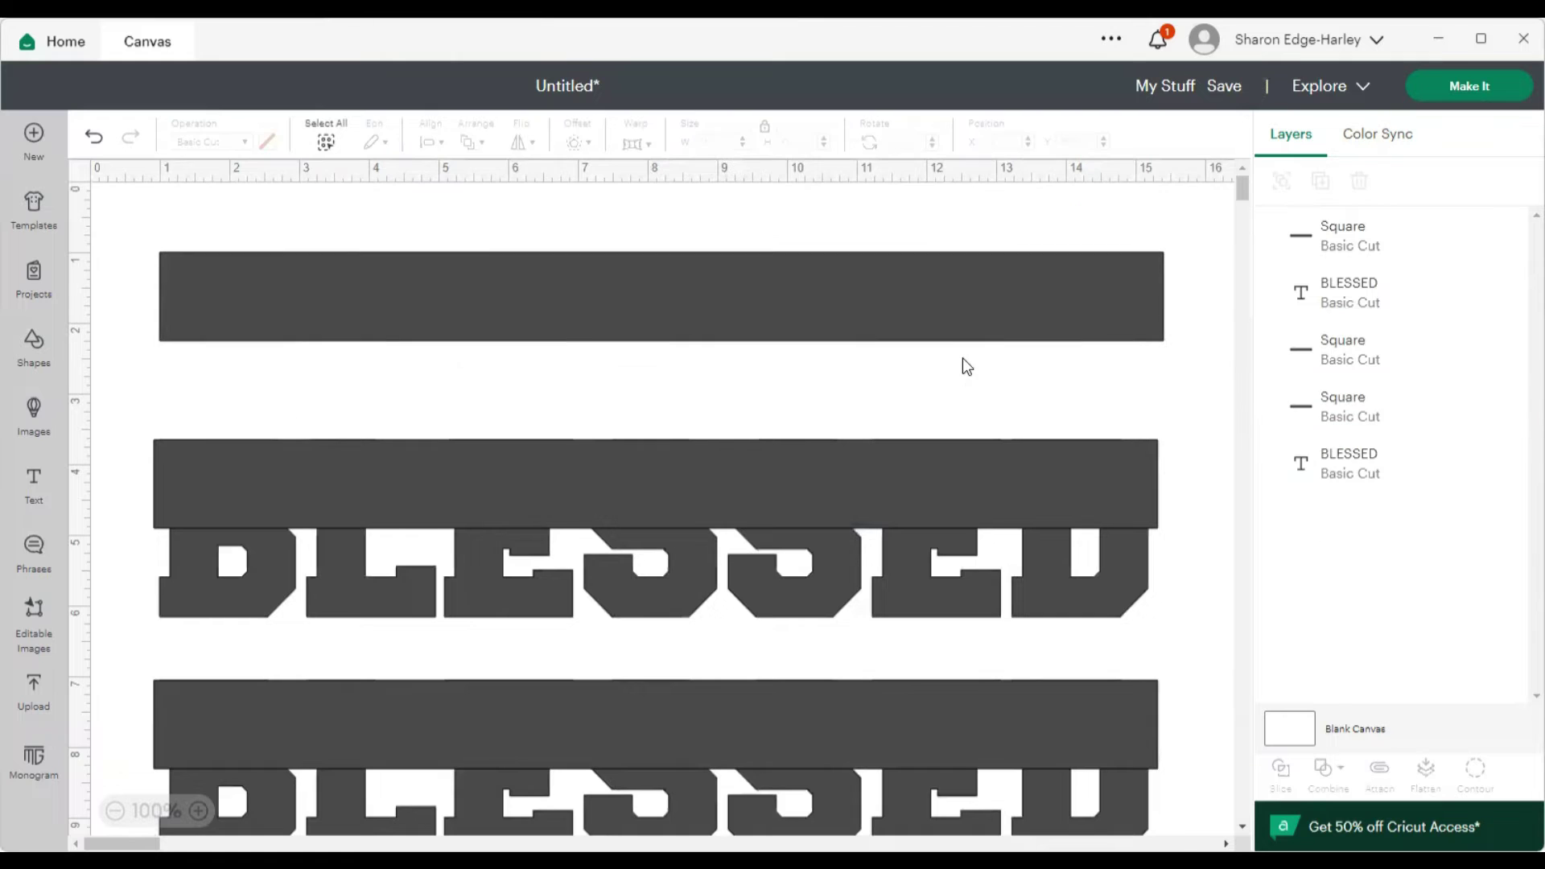
pyautogui.click(949, 338)
pyautogui.press('Delete')
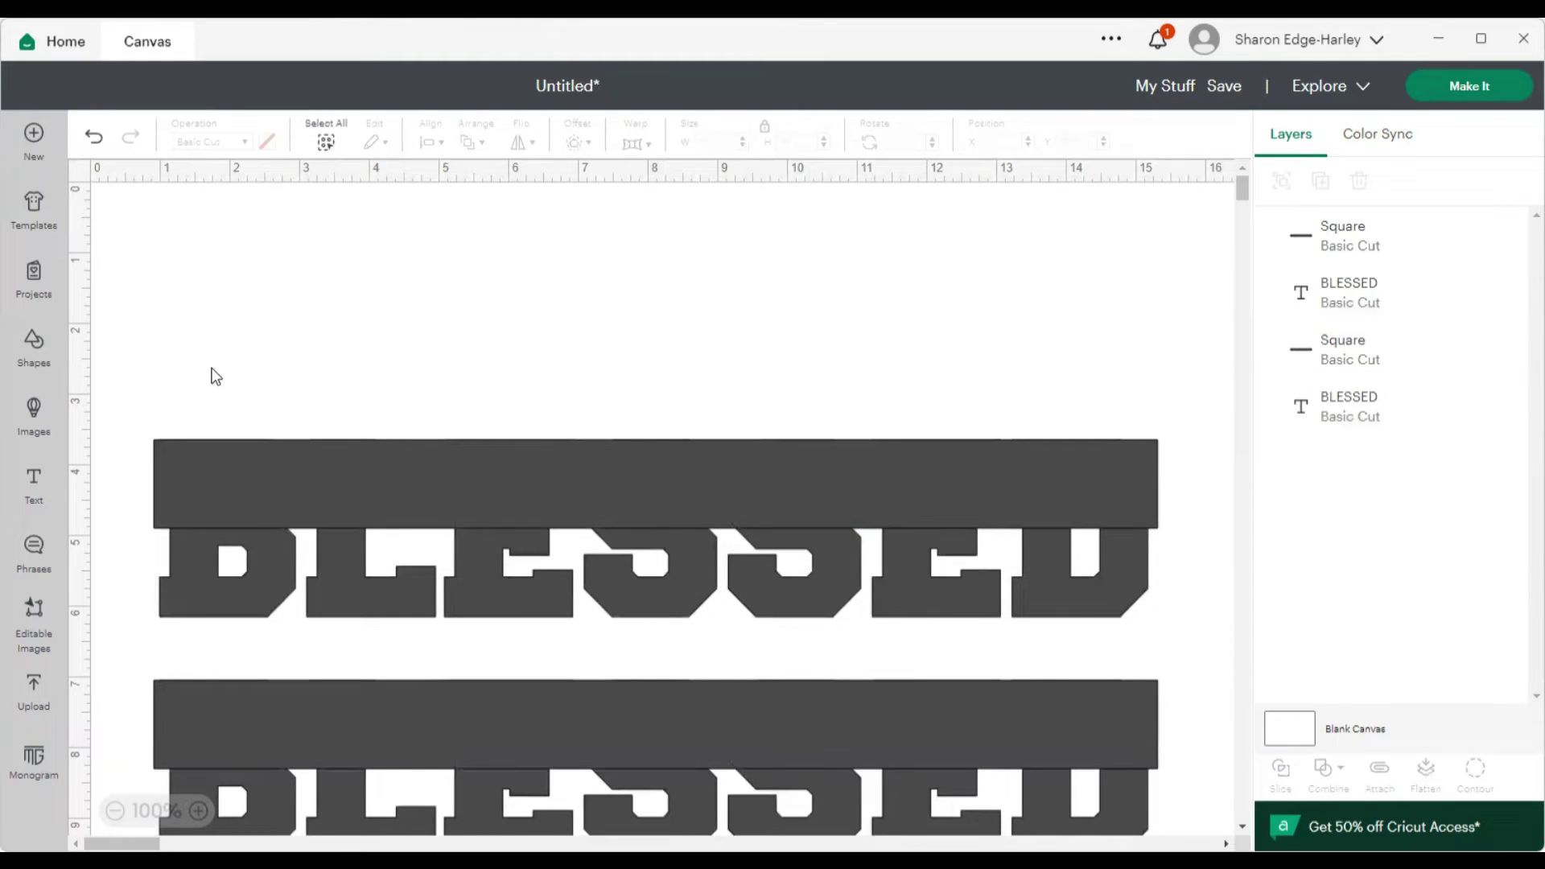
pyautogui.moveTo(166, 364); pyautogui.dragTo(1192, 642)
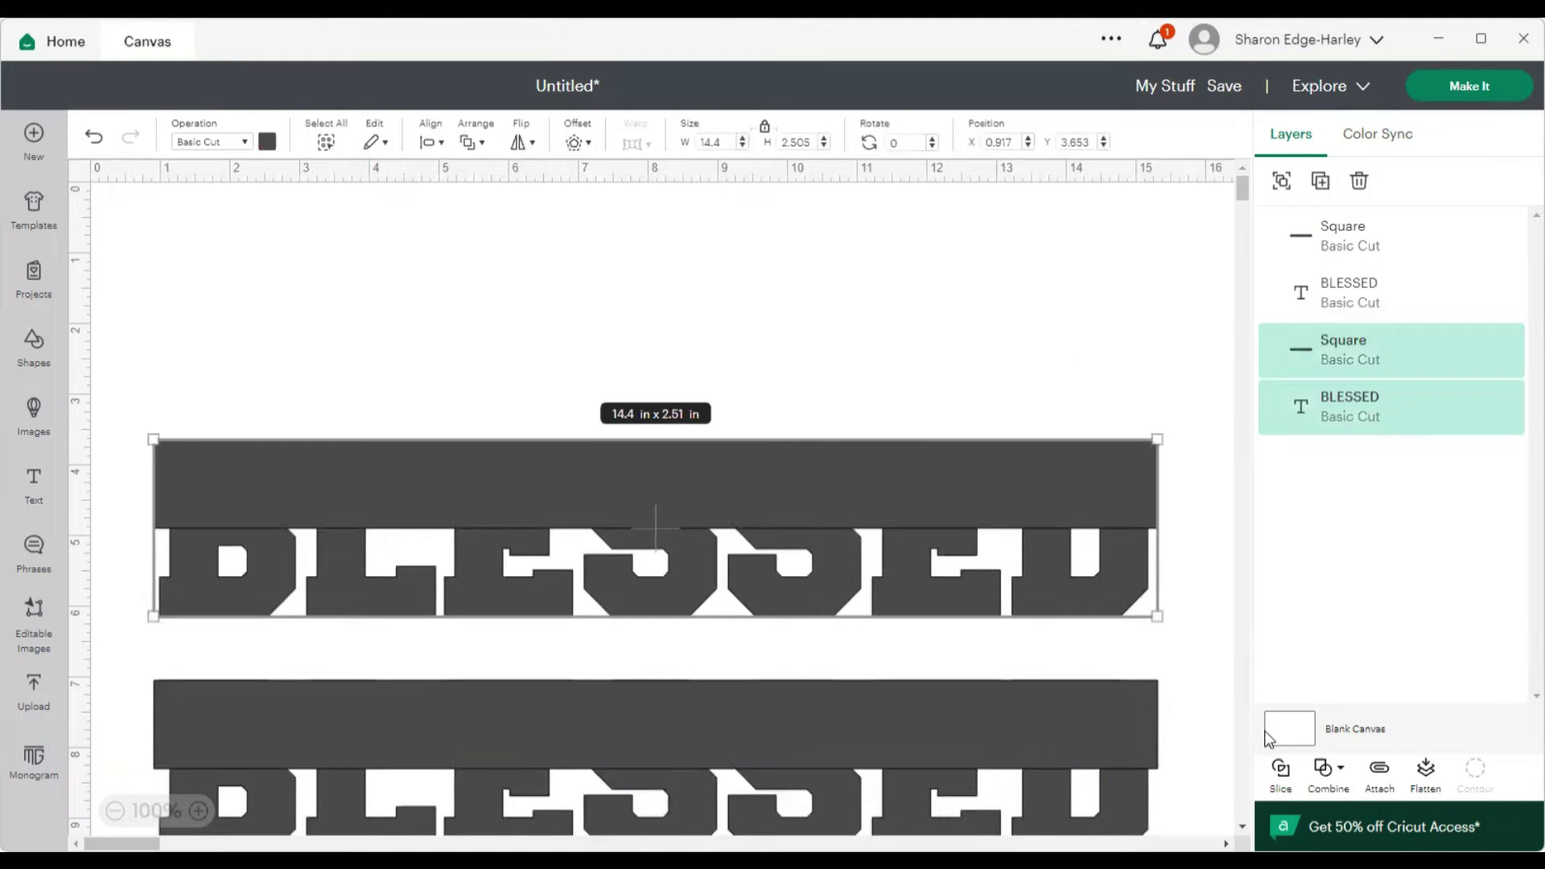
# - Slice the middle BLESSED with its bar and delete the two leftover slice pieces
pyautogui.click(1281, 771)
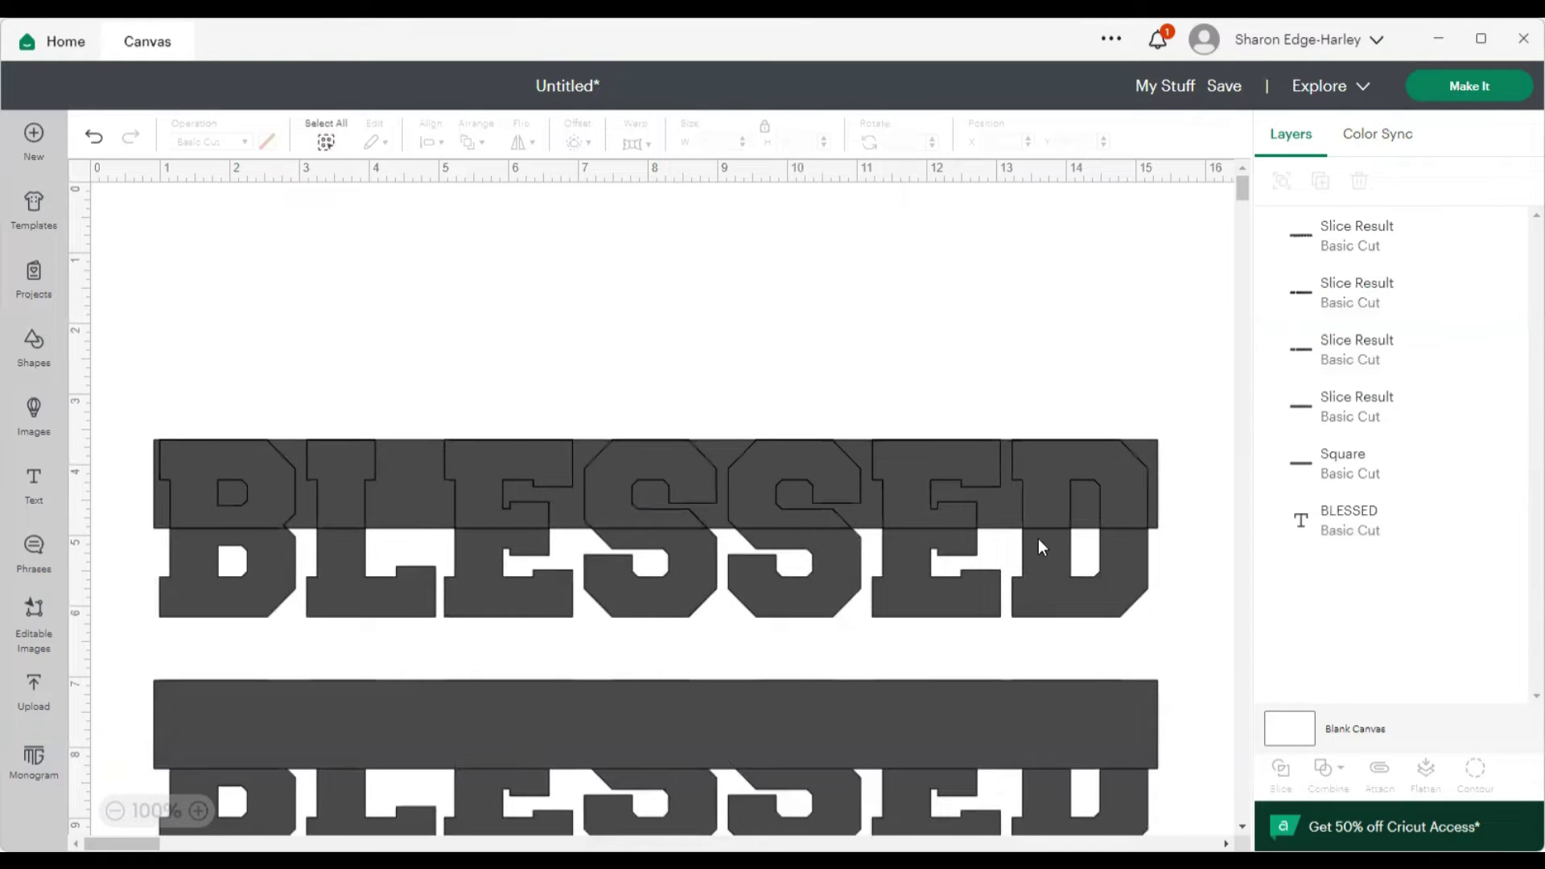
pyautogui.moveTo(1007, 475); pyautogui.dragTo(968, 235)
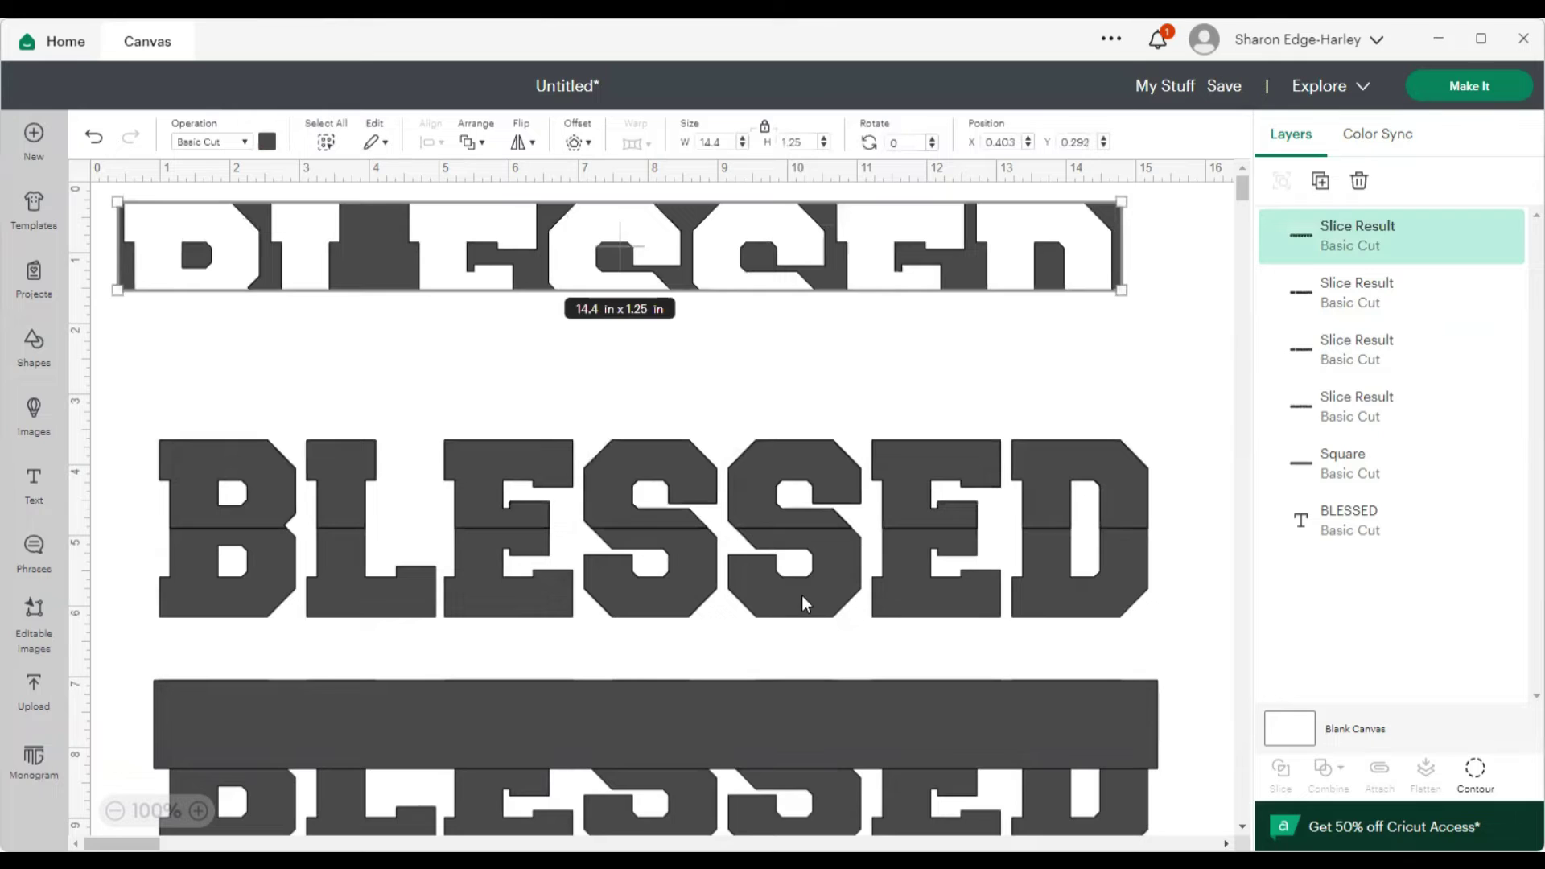
pyautogui.moveTo(806, 618); pyautogui.dragTo(808, 652)
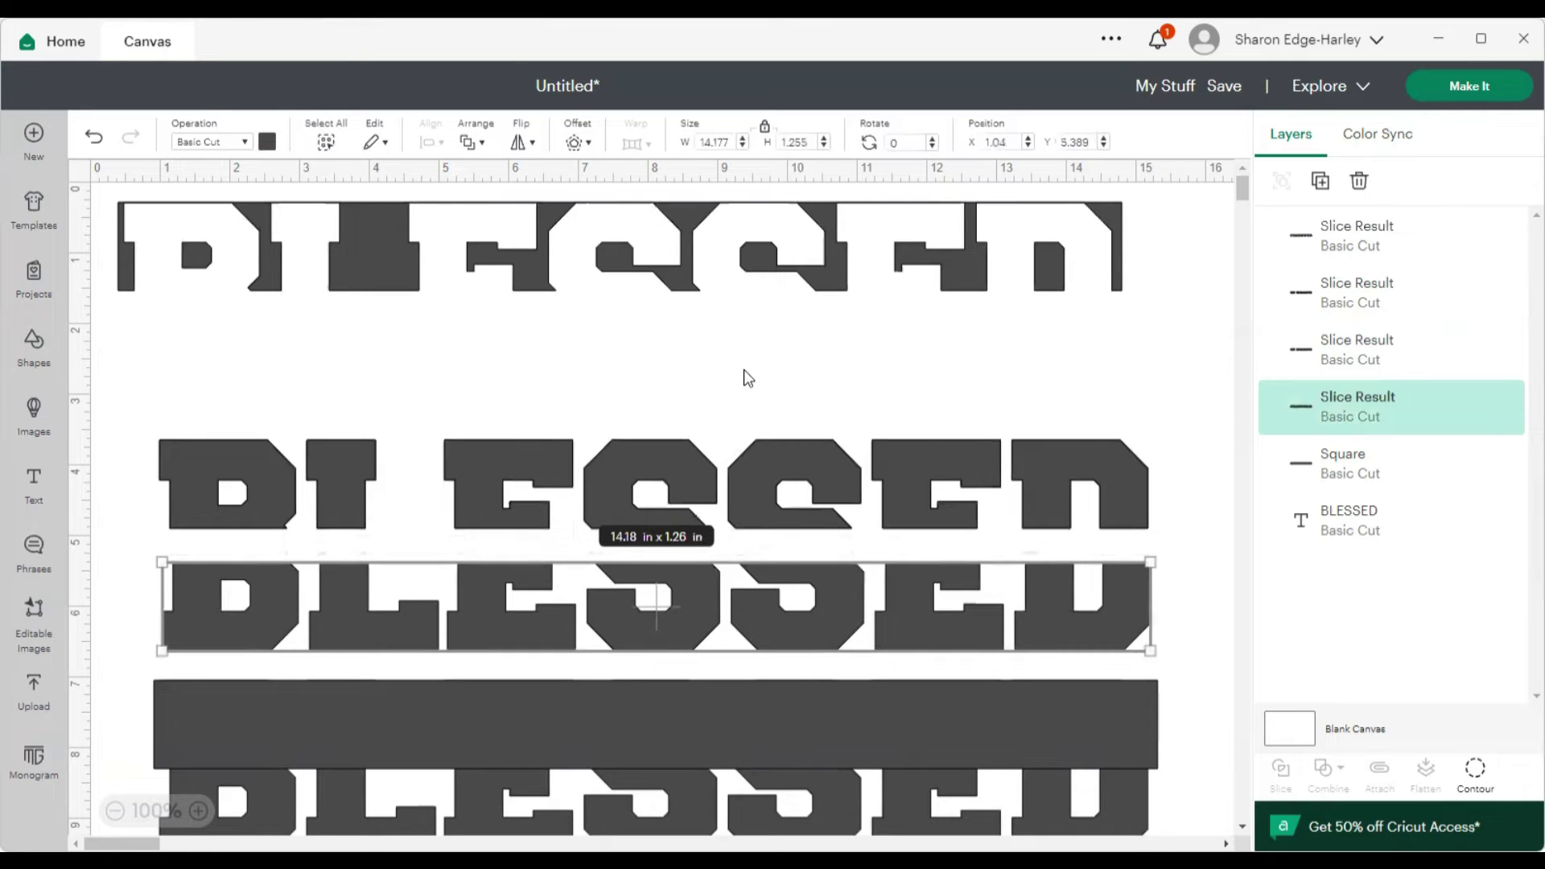
pyautogui.click(730, 276)
pyautogui.press('Delete')
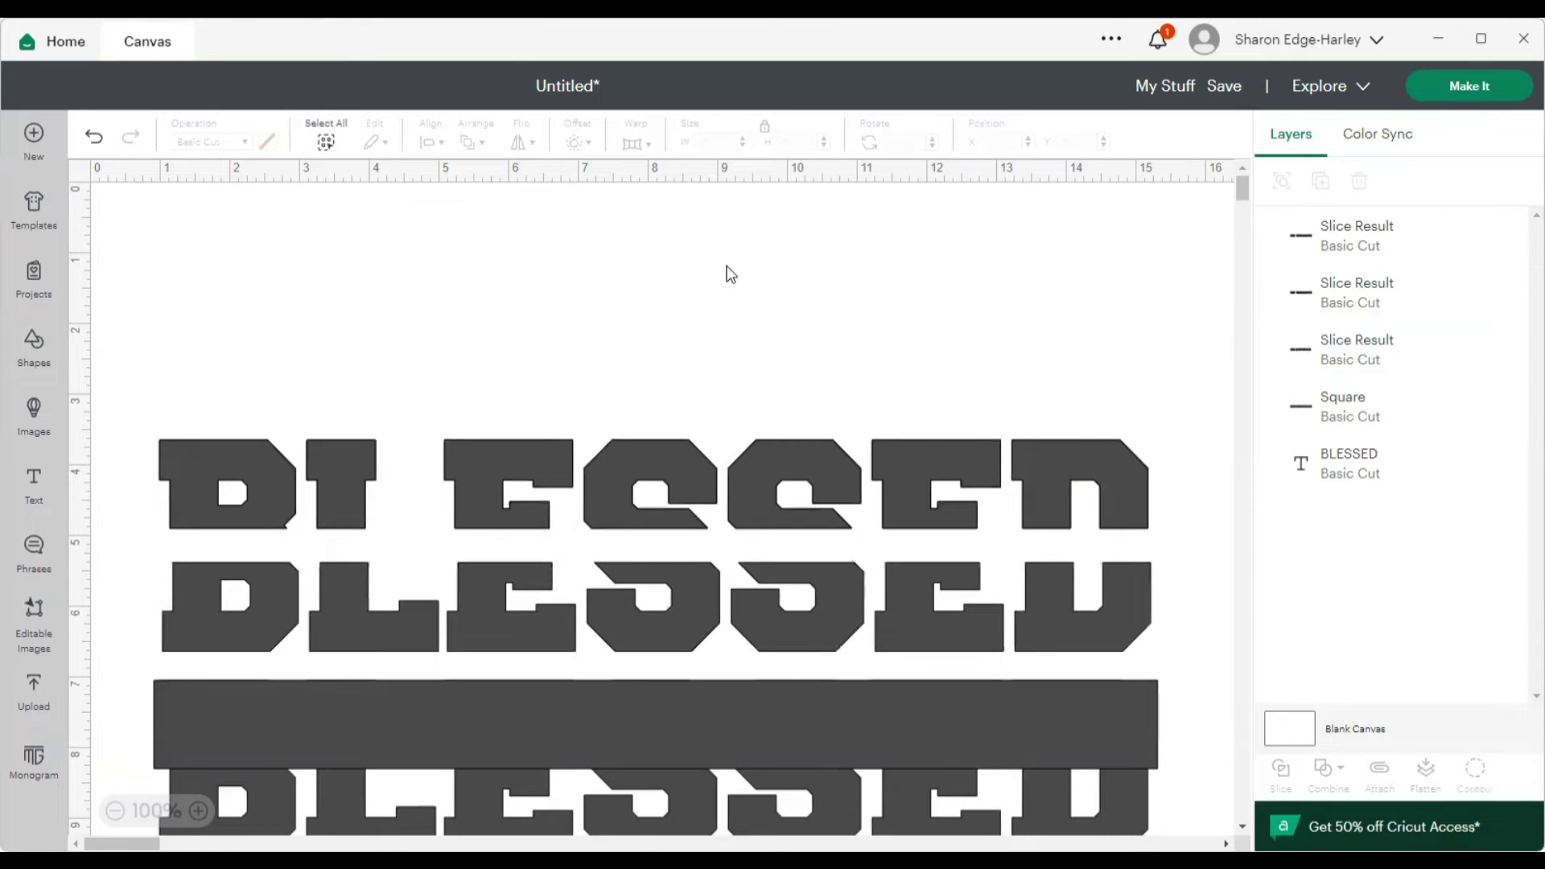
pyautogui.moveTo(732, 490); pyautogui.dragTo(721, 346)
pyautogui.press('Delete')
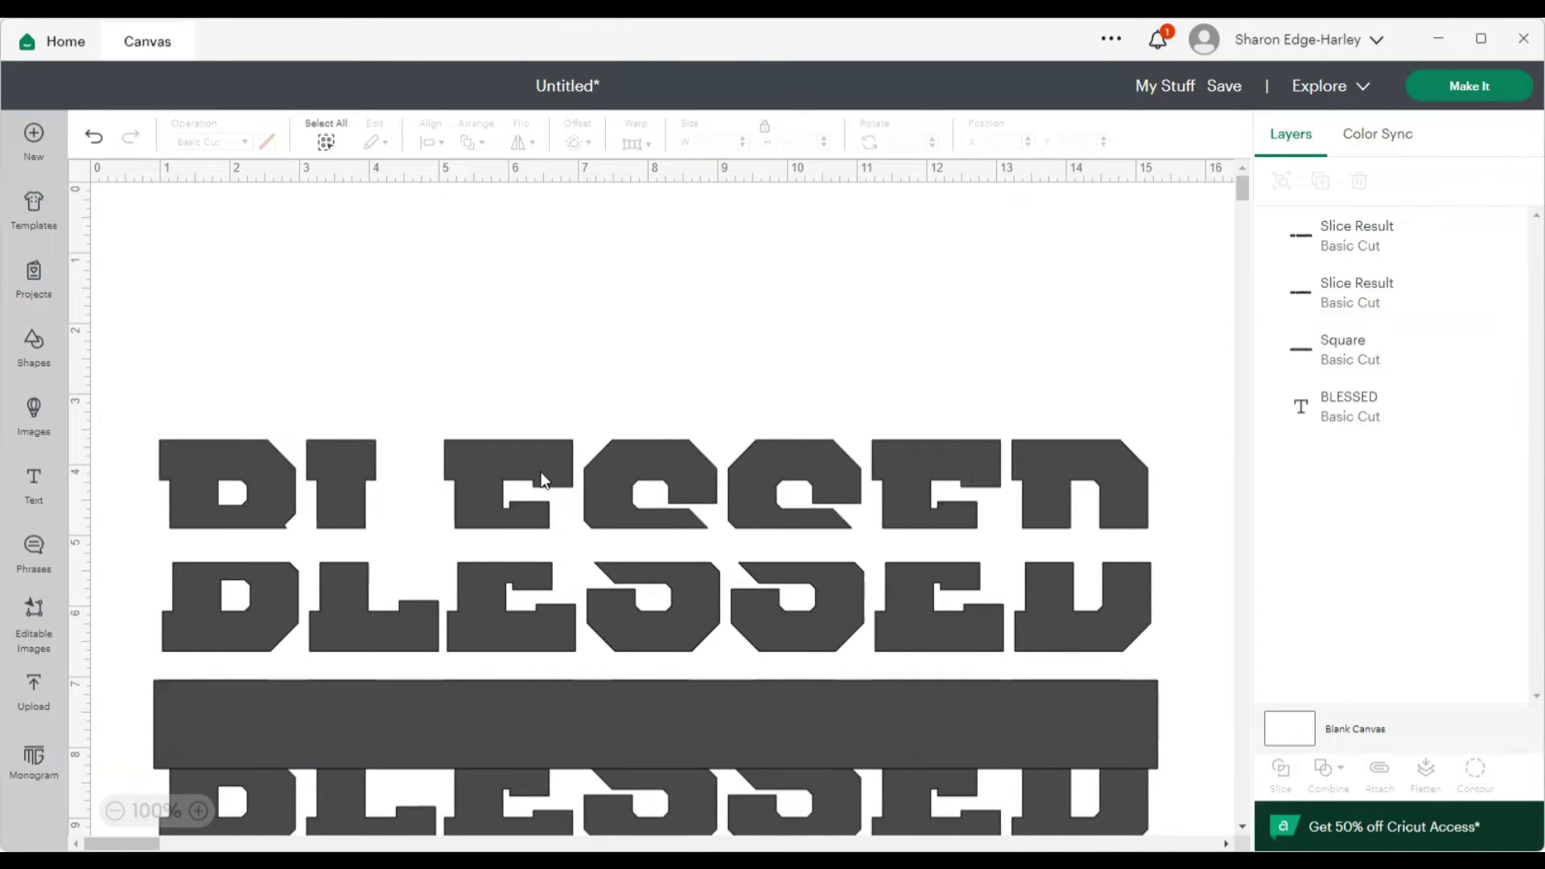
# - Color the top half of BLESSED red and the bottom half black
pyautogui.moveTo(542, 481); pyautogui.dragTo(553, 443)
pyautogui.moveTo(551, 416); pyautogui.dragTo(550, 415)
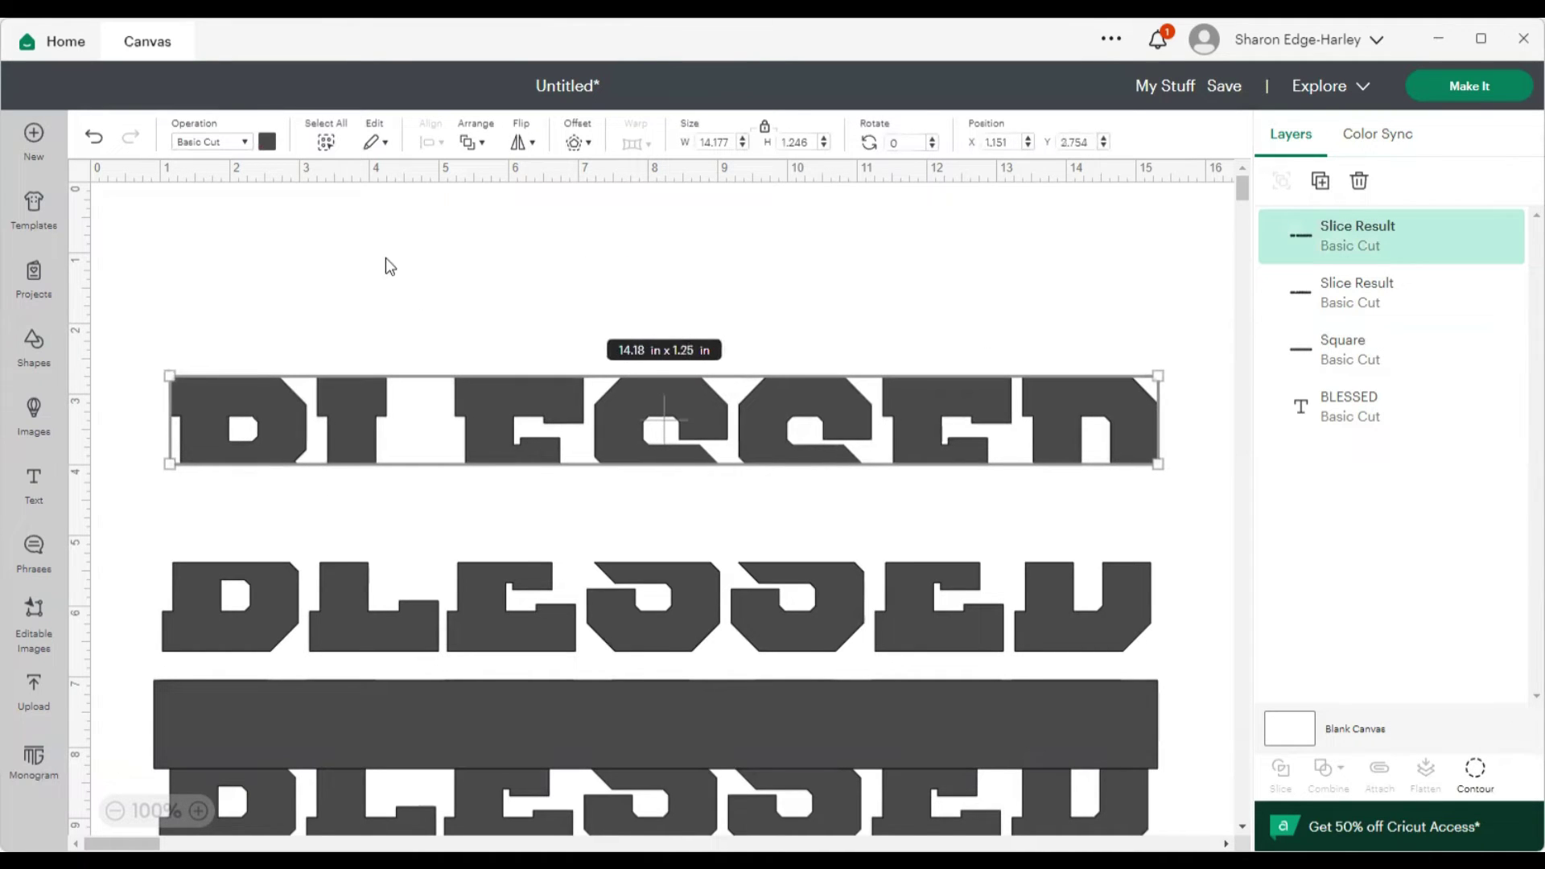
pyautogui.click(267, 143)
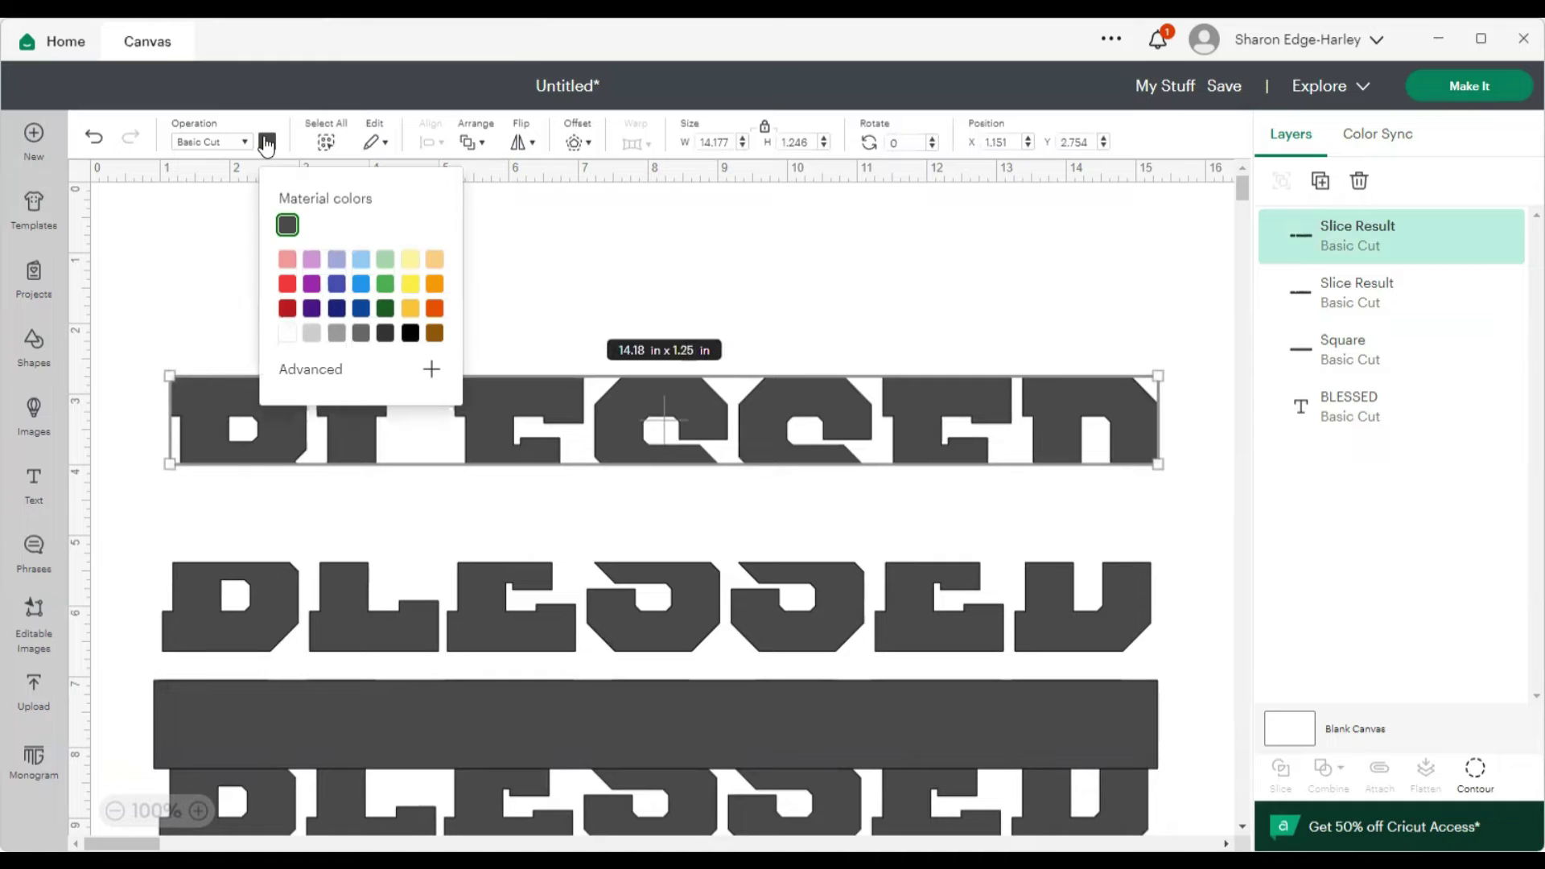
pyautogui.click(289, 286)
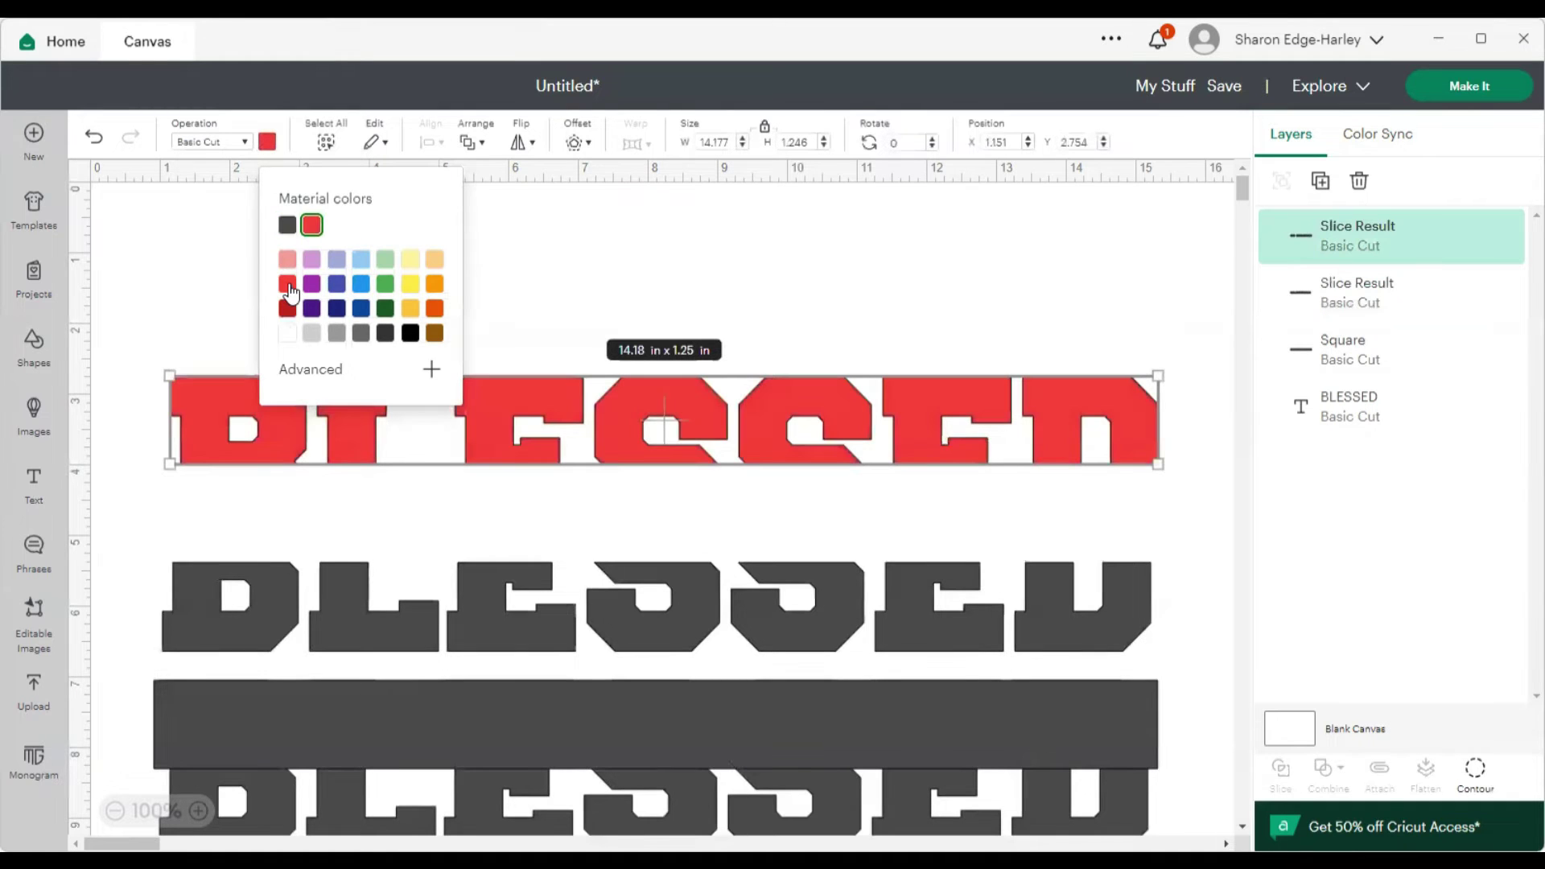
pyautogui.click(345, 612)
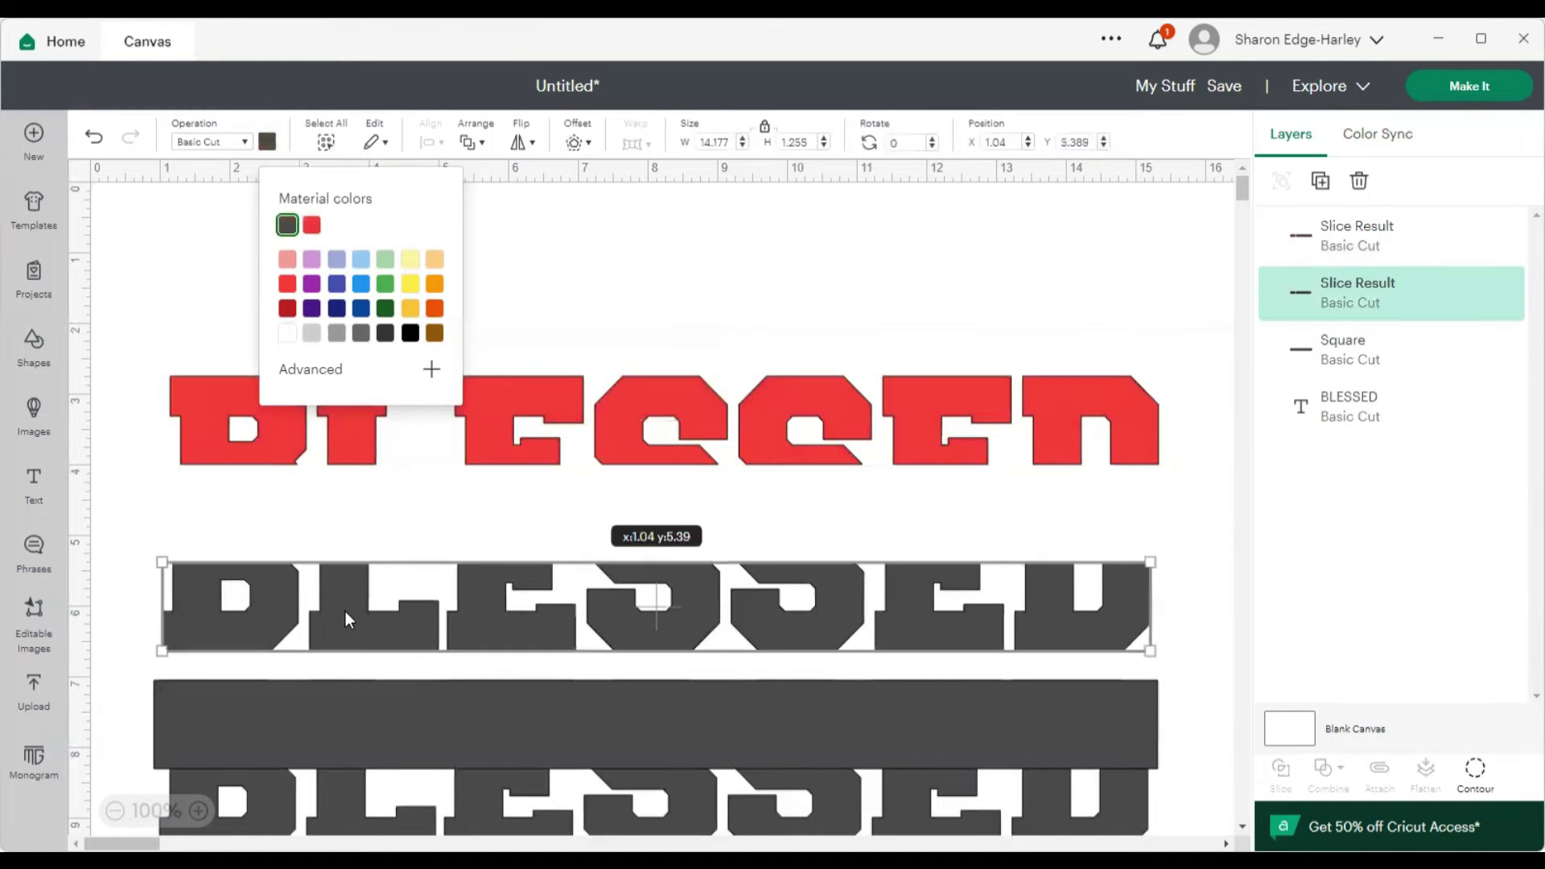
pyautogui.click(267, 143)
pyautogui.click(411, 333)
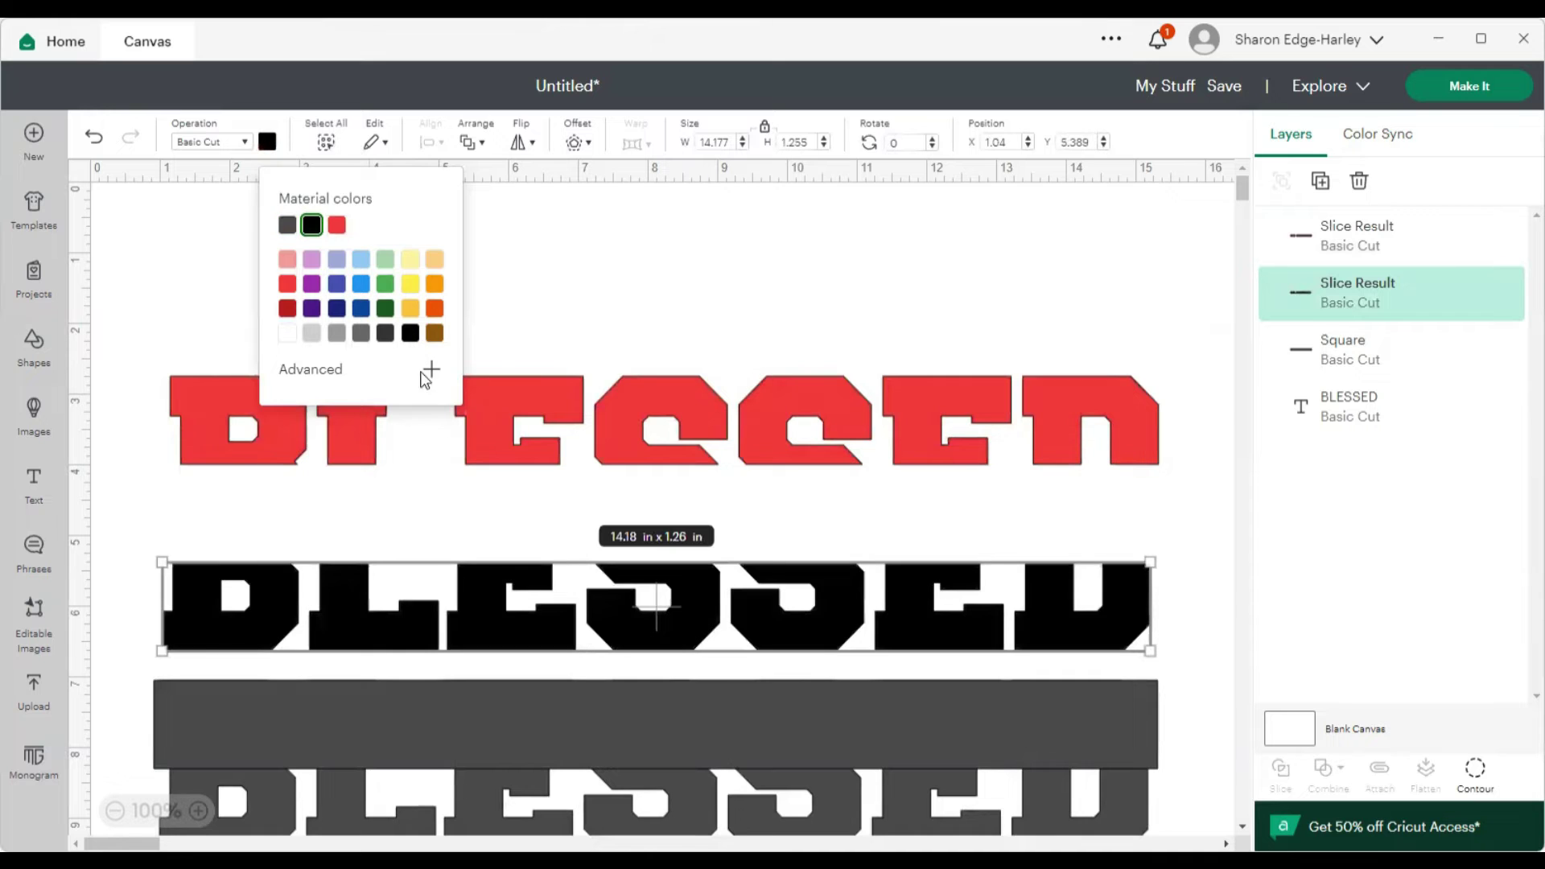
# - Move the black half up under the red half and nudge it into alignment
pyautogui.click(451, 527)
pyautogui.moveTo(485, 601); pyautogui.dragTo(490, 504)
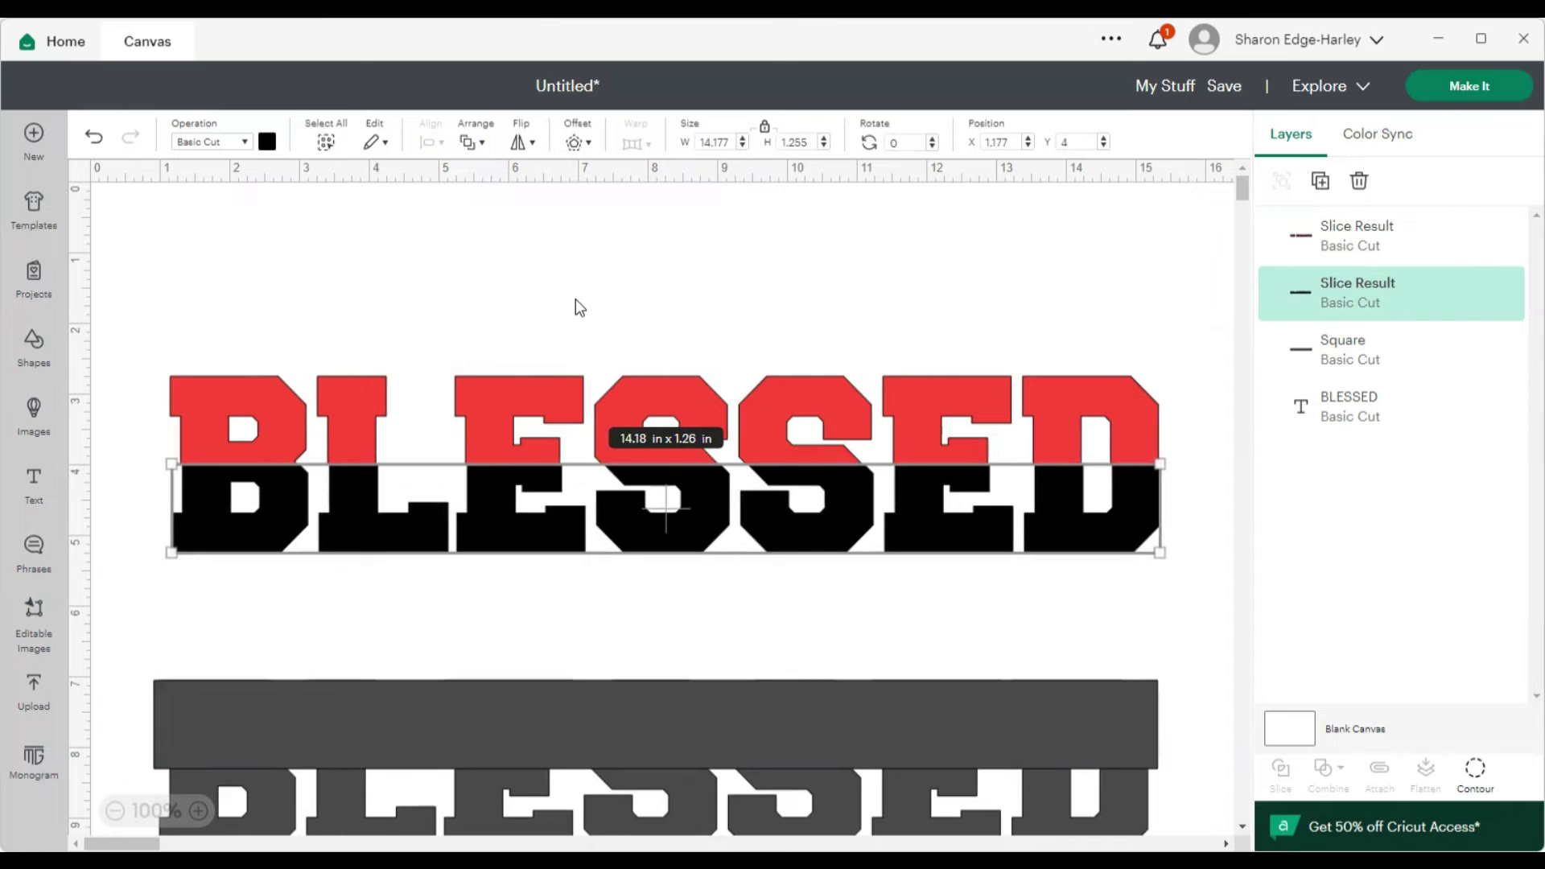
pyautogui.press('Down')
pyautogui.press('Down')
pyautogui.press('Down')
pyautogui.press('Down')
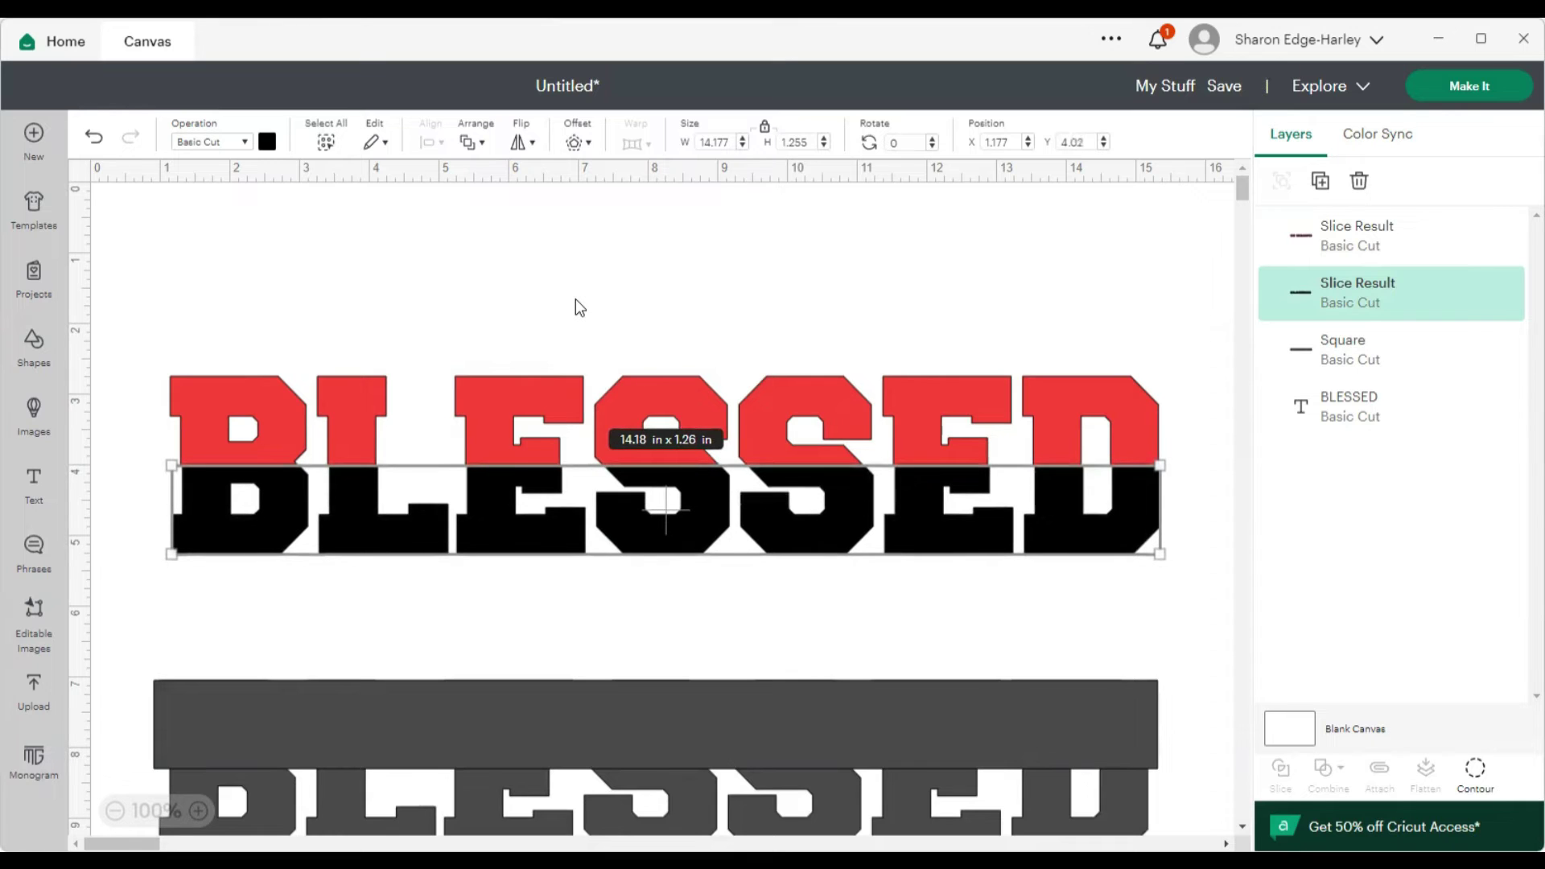
pyautogui.press('Up')
pyautogui.press('Up')
pyautogui.press('Up')
pyautogui.press('Up')
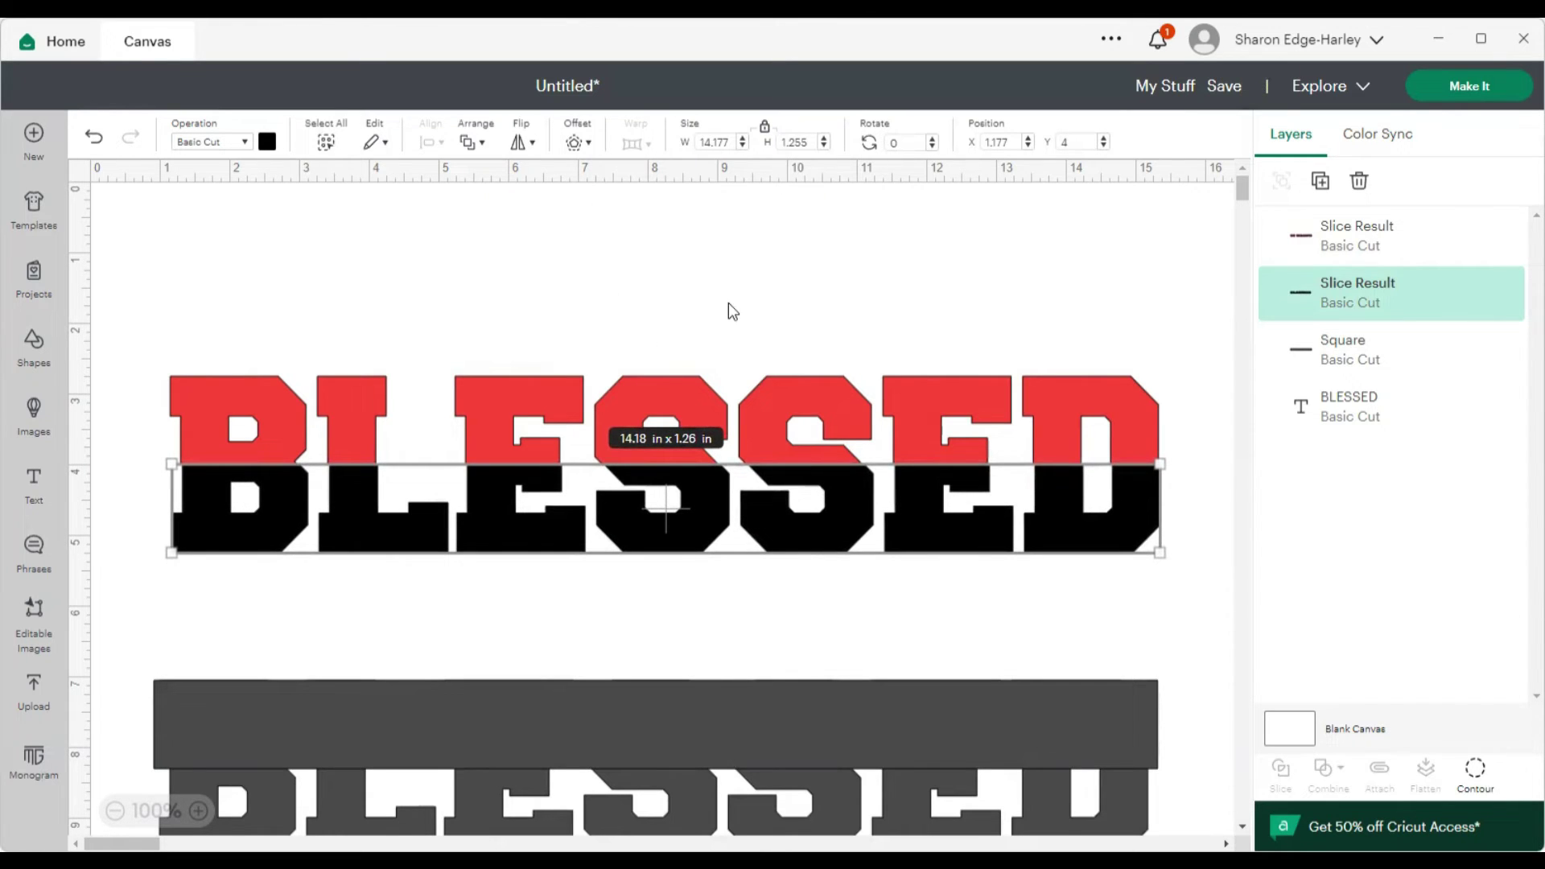
pyautogui.press('Left')
pyautogui.press('Left')
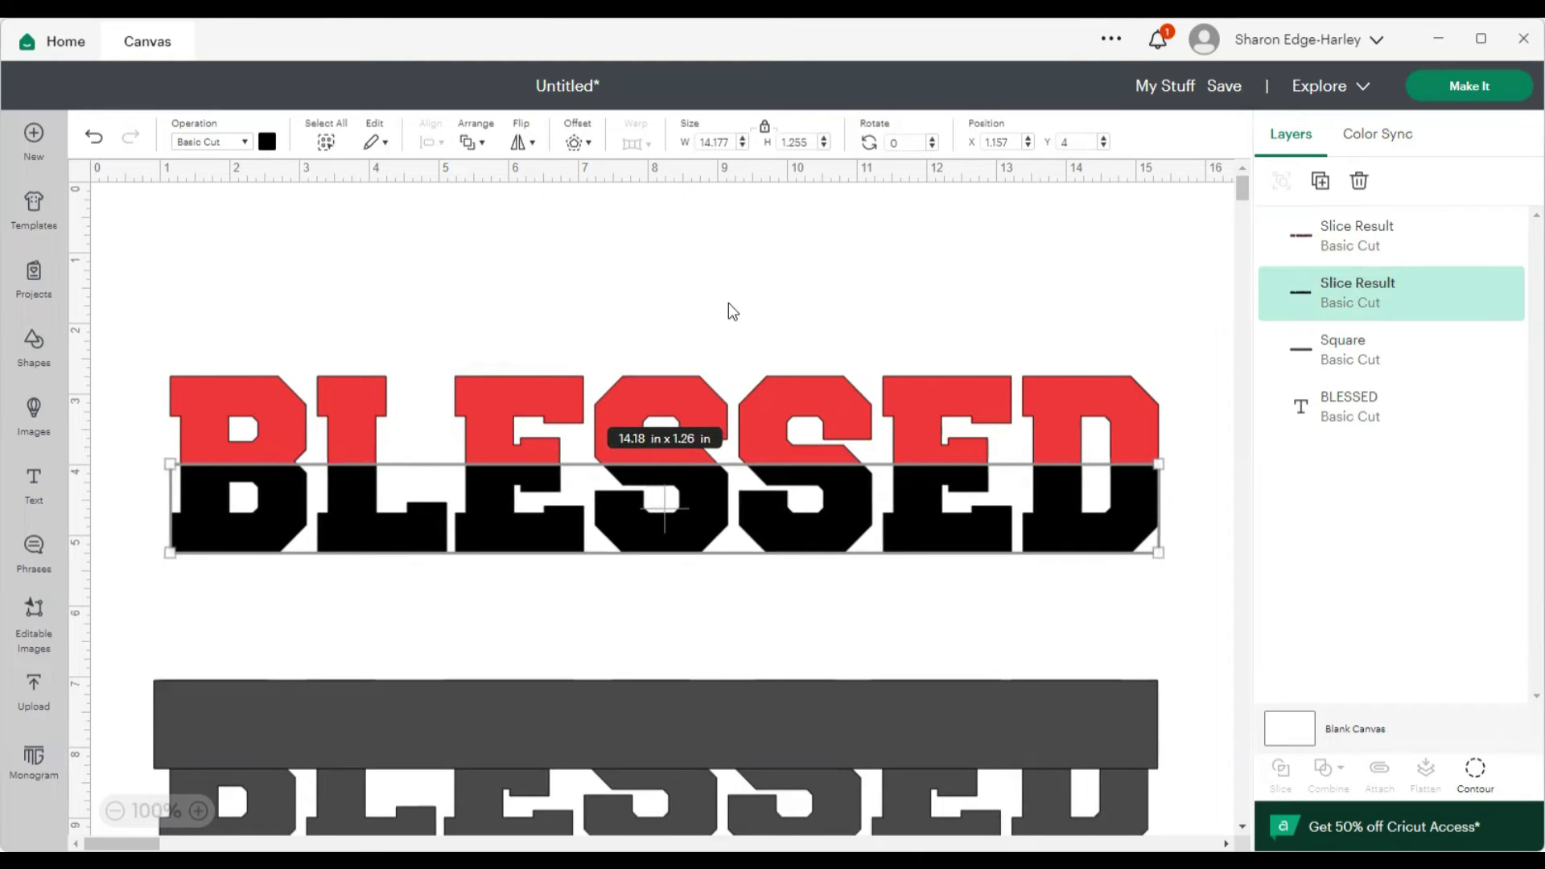
pyautogui.click(814, 270)
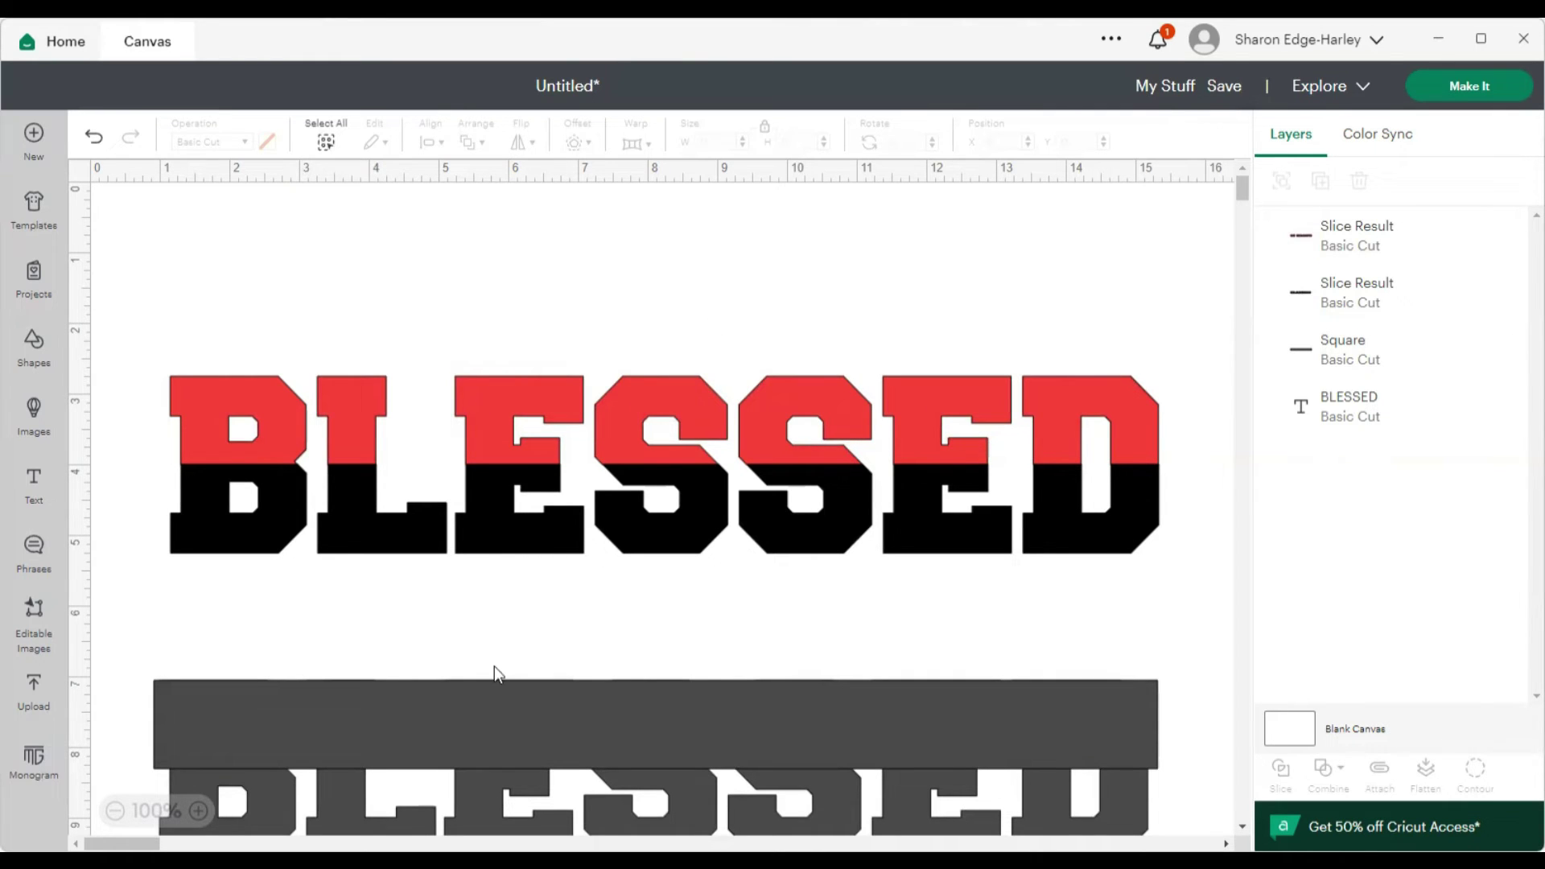
# - Delete the leftover bar and BLESSED copy, then try Make It and cancel the oversize warning
pyautogui.moveTo(412, 641); pyautogui.dragTo(885, 764)
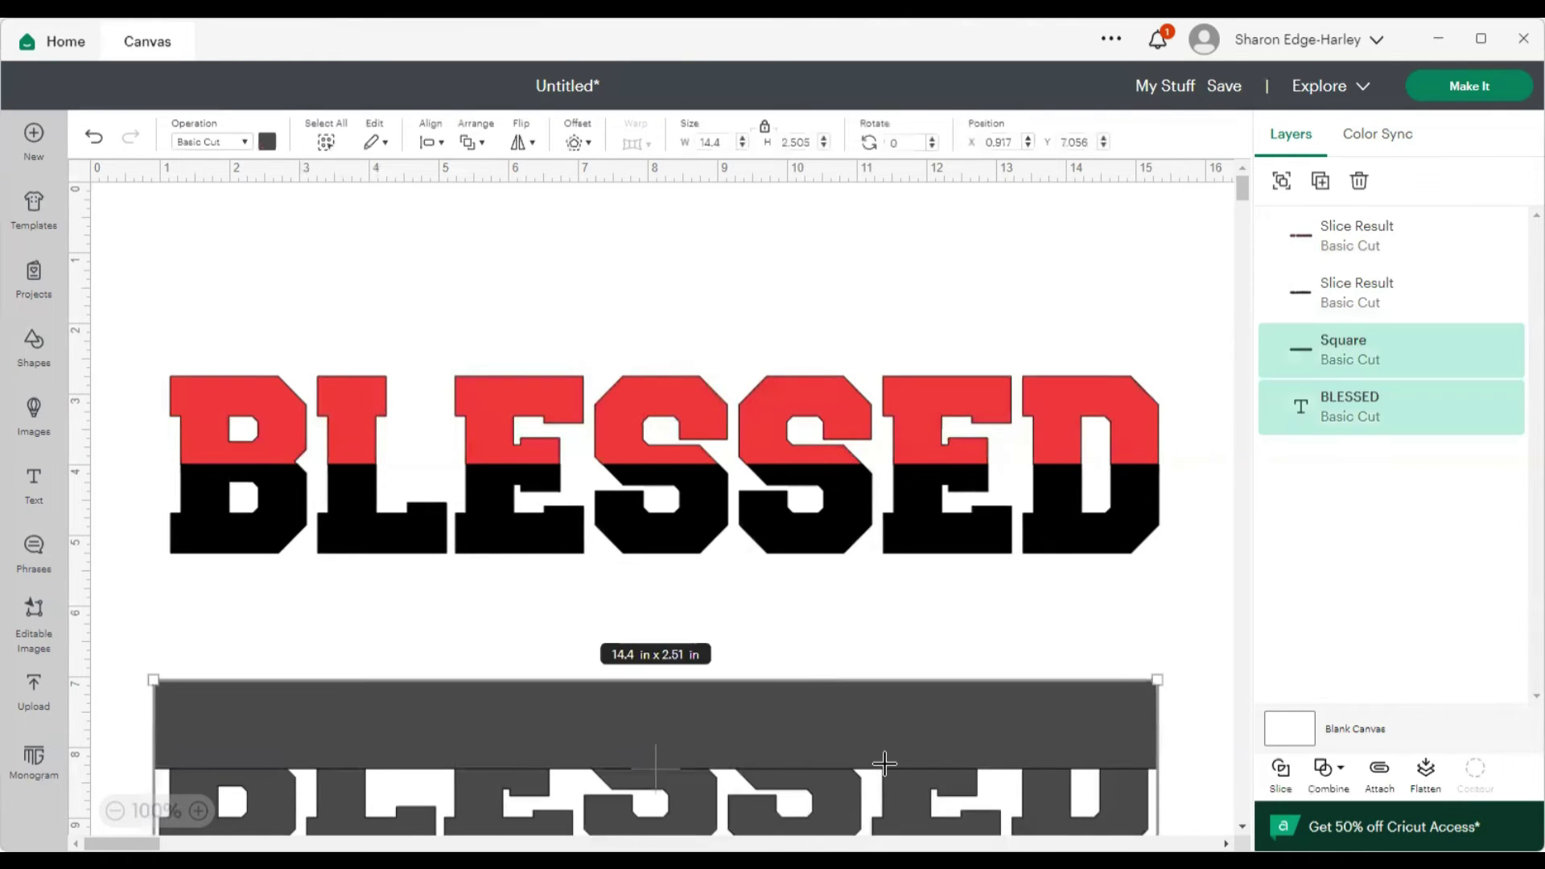
pyautogui.press('Delete')
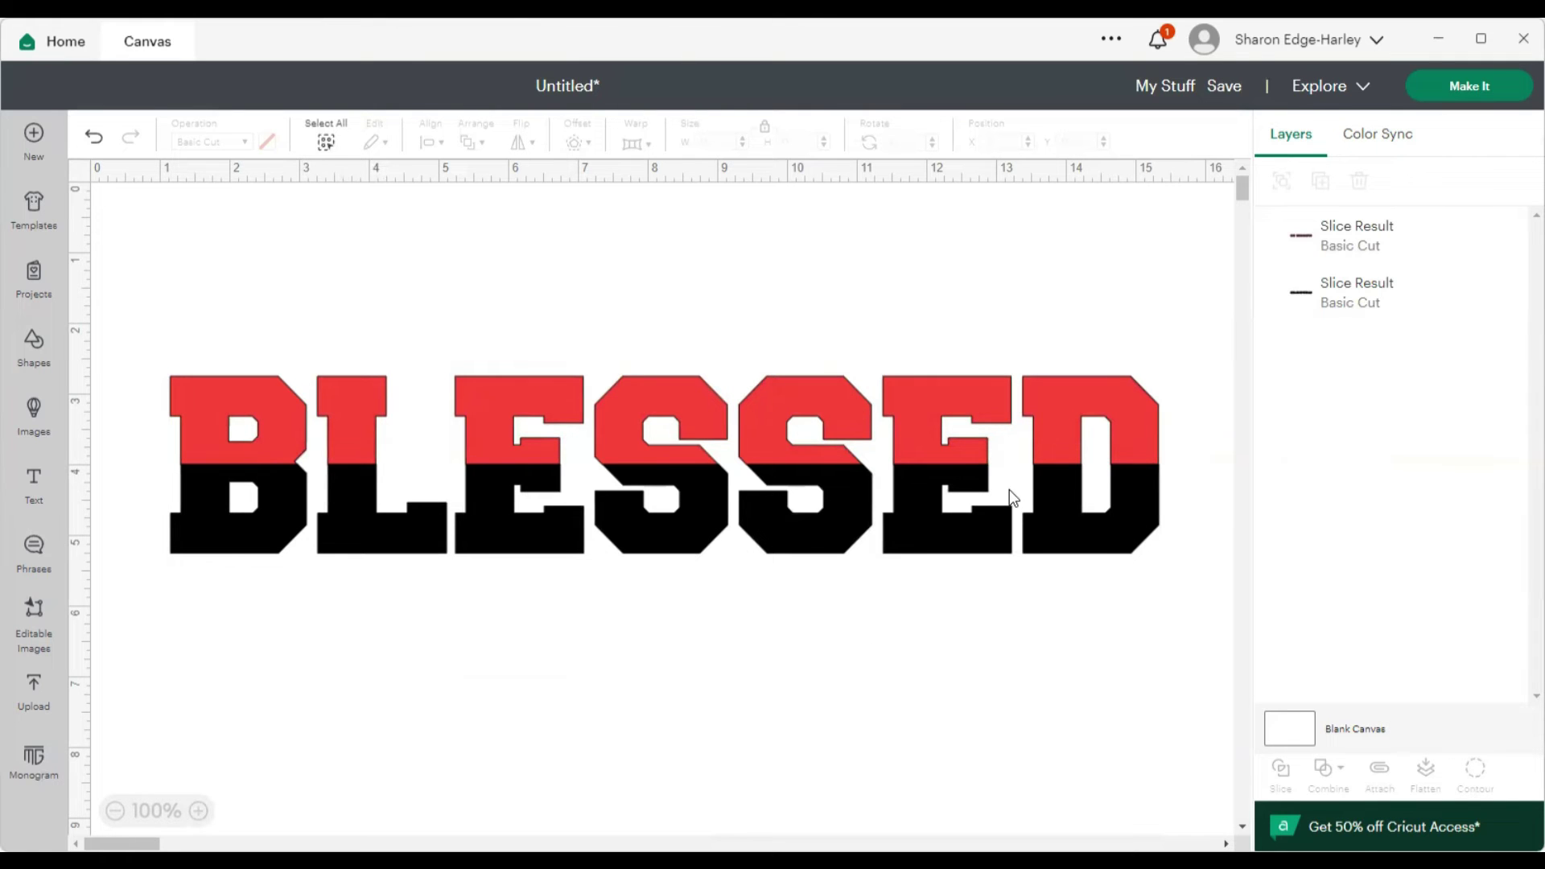
pyautogui.click(1449, 86)
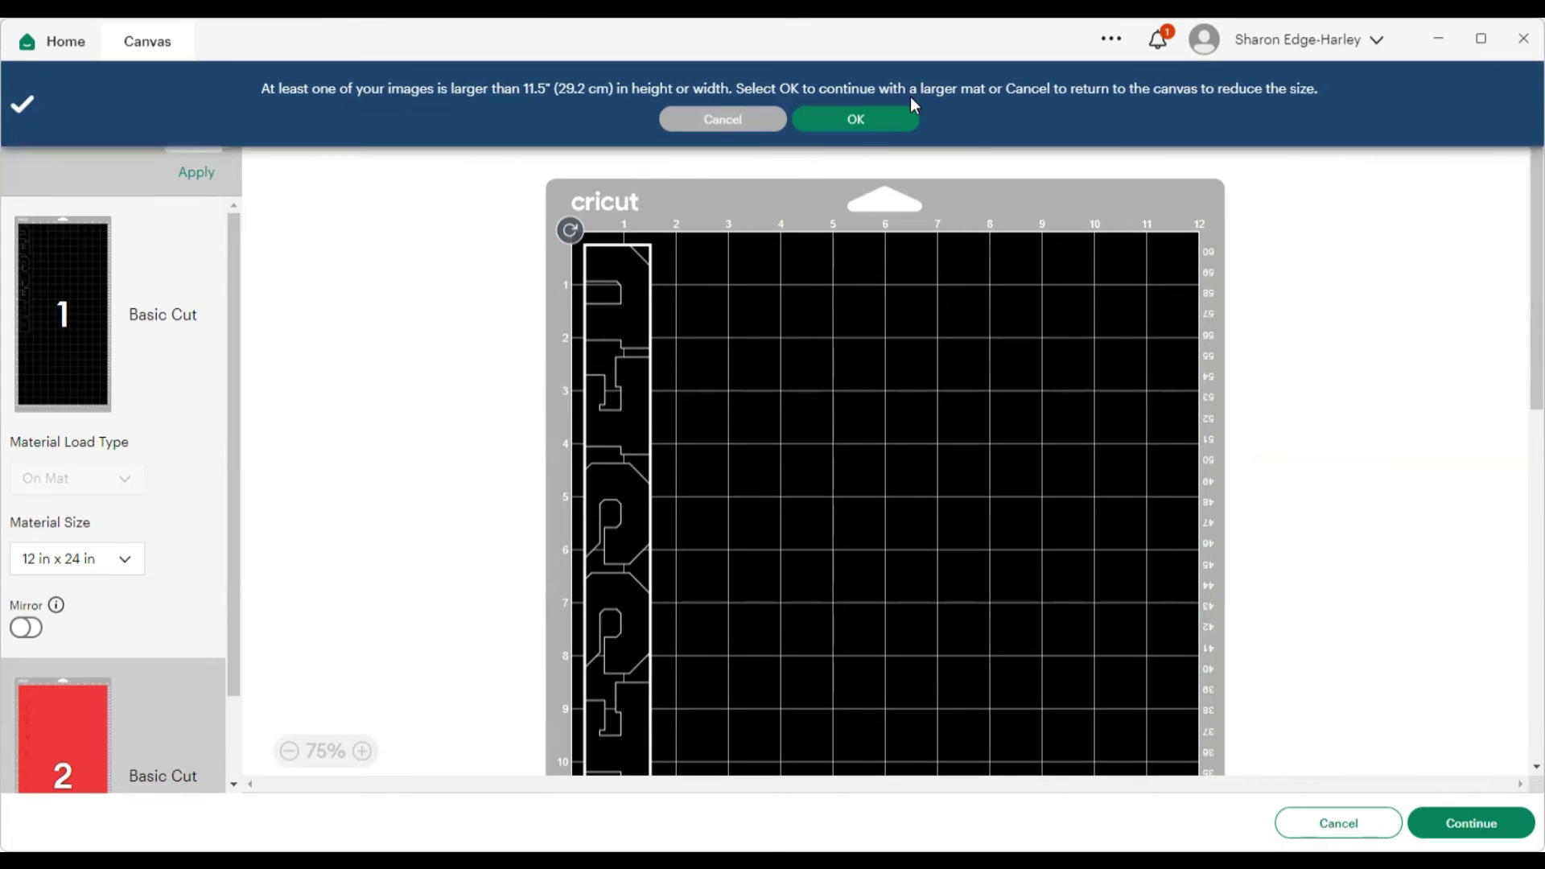
pyautogui.click(726, 119)
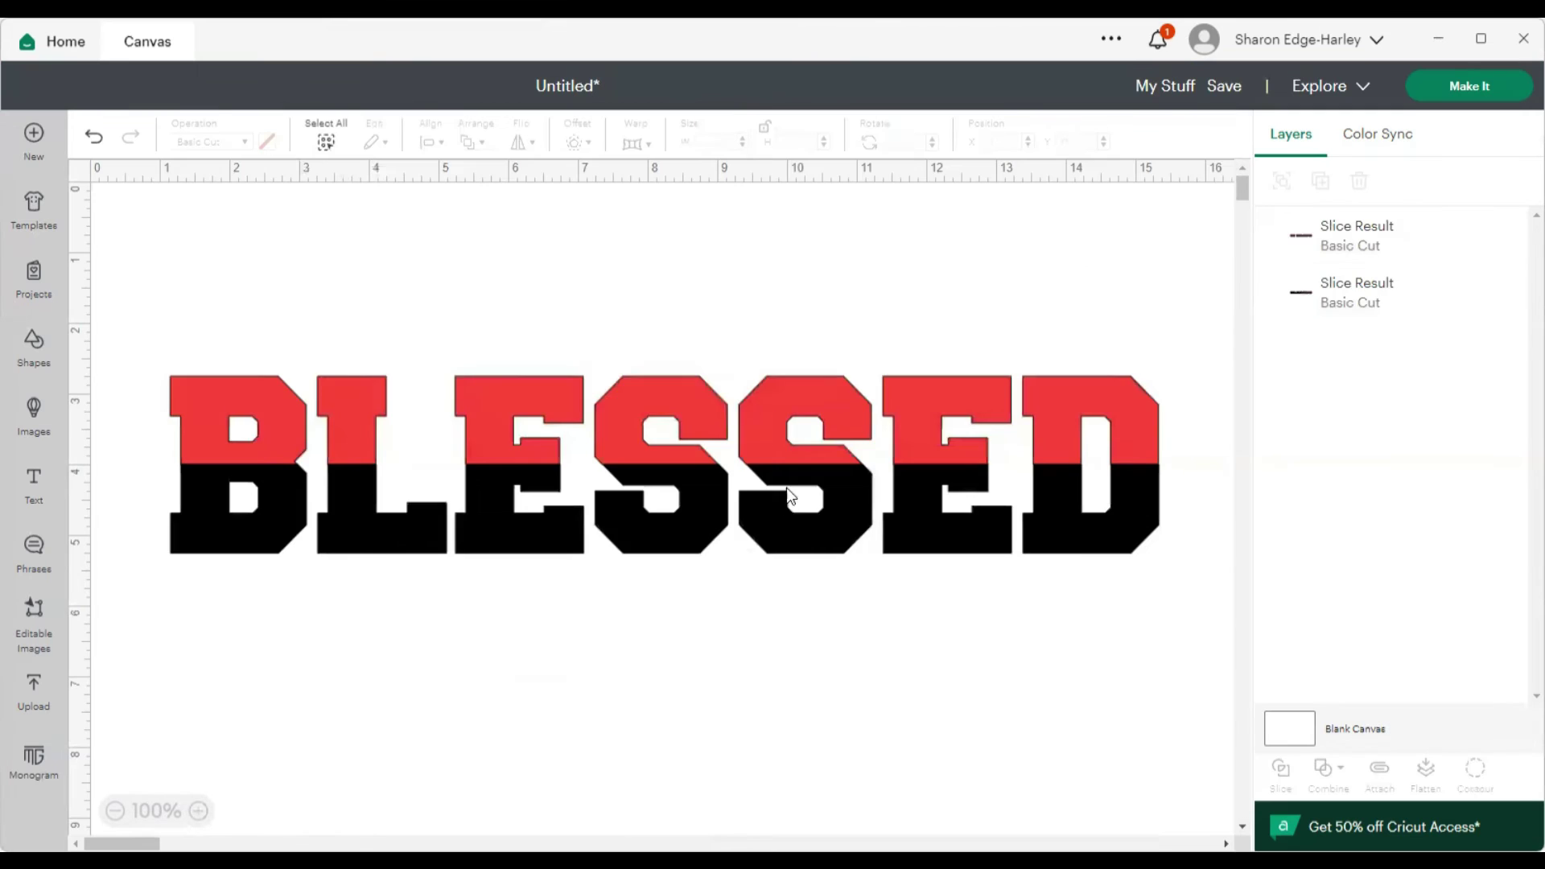
# - Shrink both BLESSED halves together to about 11.68 by 2.06 inches and open mat preparation
pyautogui.moveTo(149, 272); pyautogui.dragTo(1274, 646)
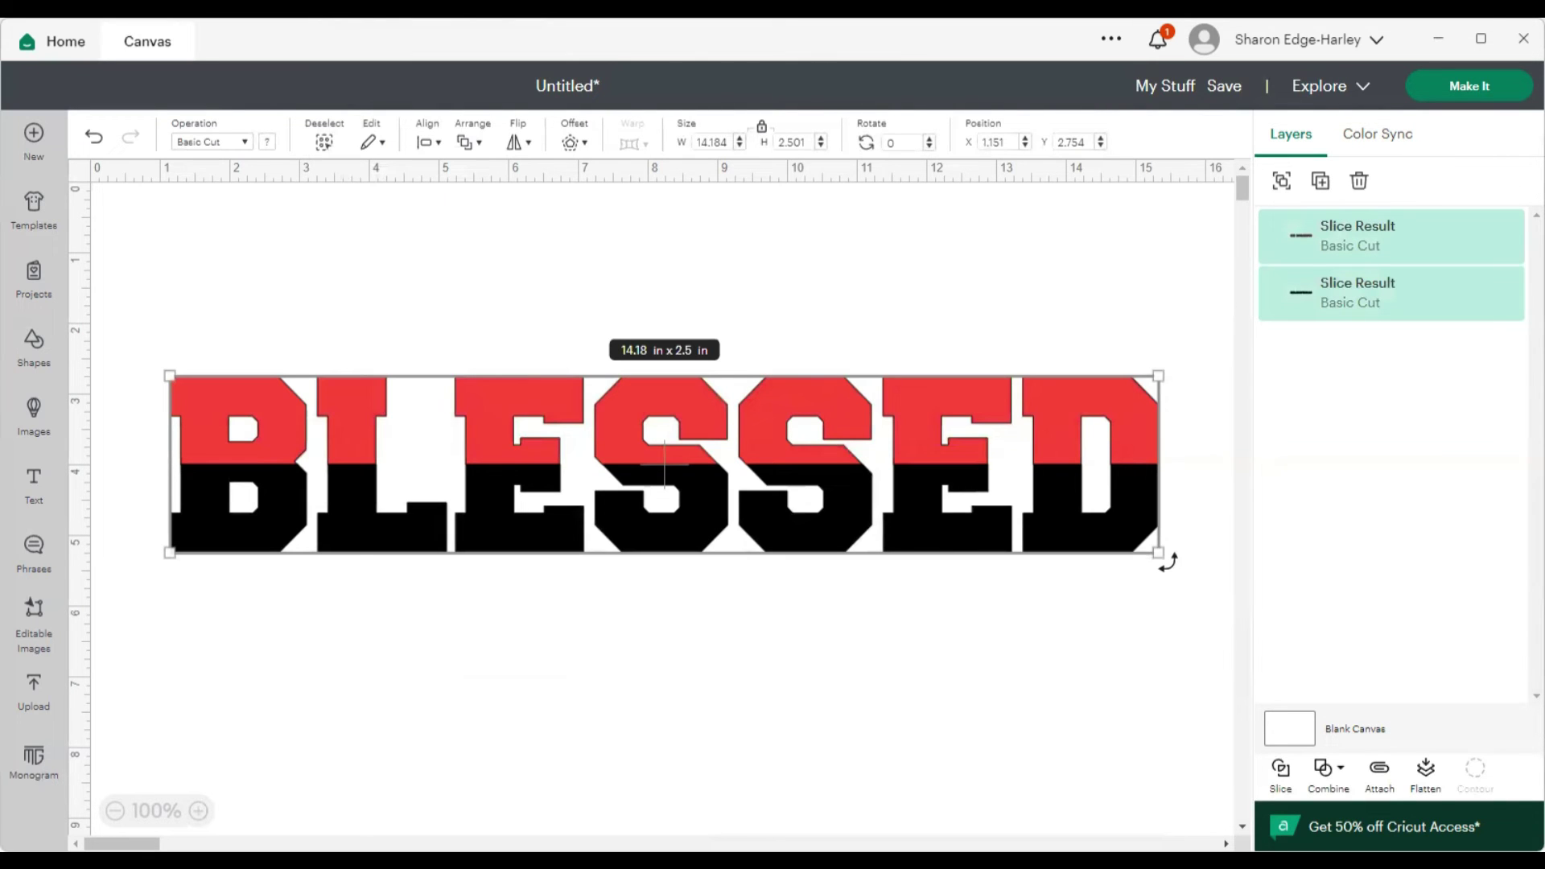
pyautogui.moveTo(1160, 554); pyautogui.dragTo(914, 510)
pyautogui.click(1087, 298)
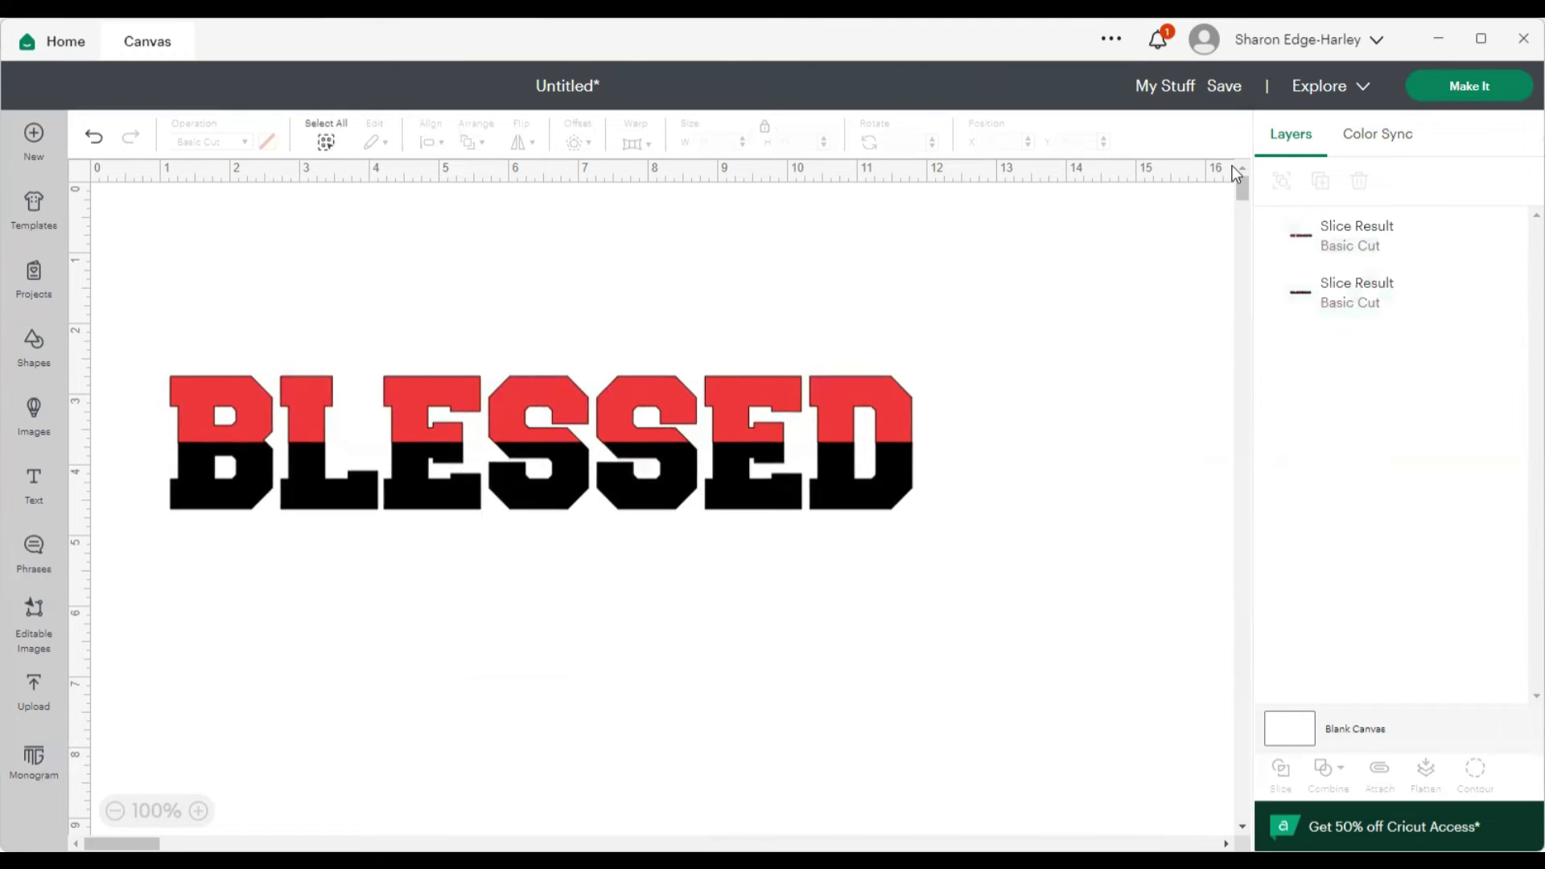
pyautogui.click(1466, 107)
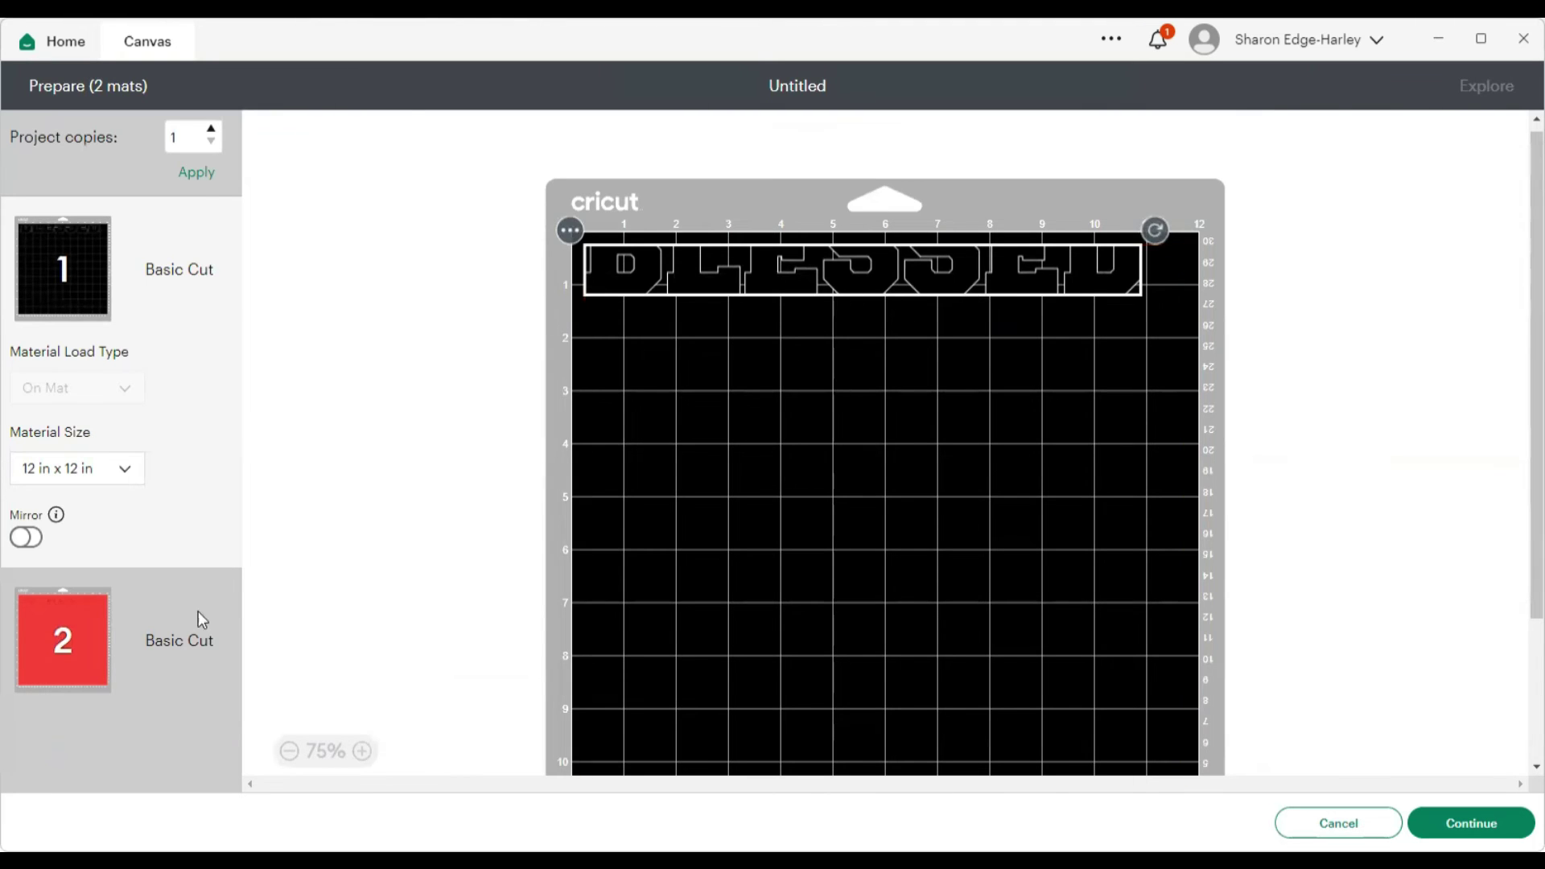
# - Preview the red mat's cut, then return to the design canvas
pyautogui.click(64, 656)
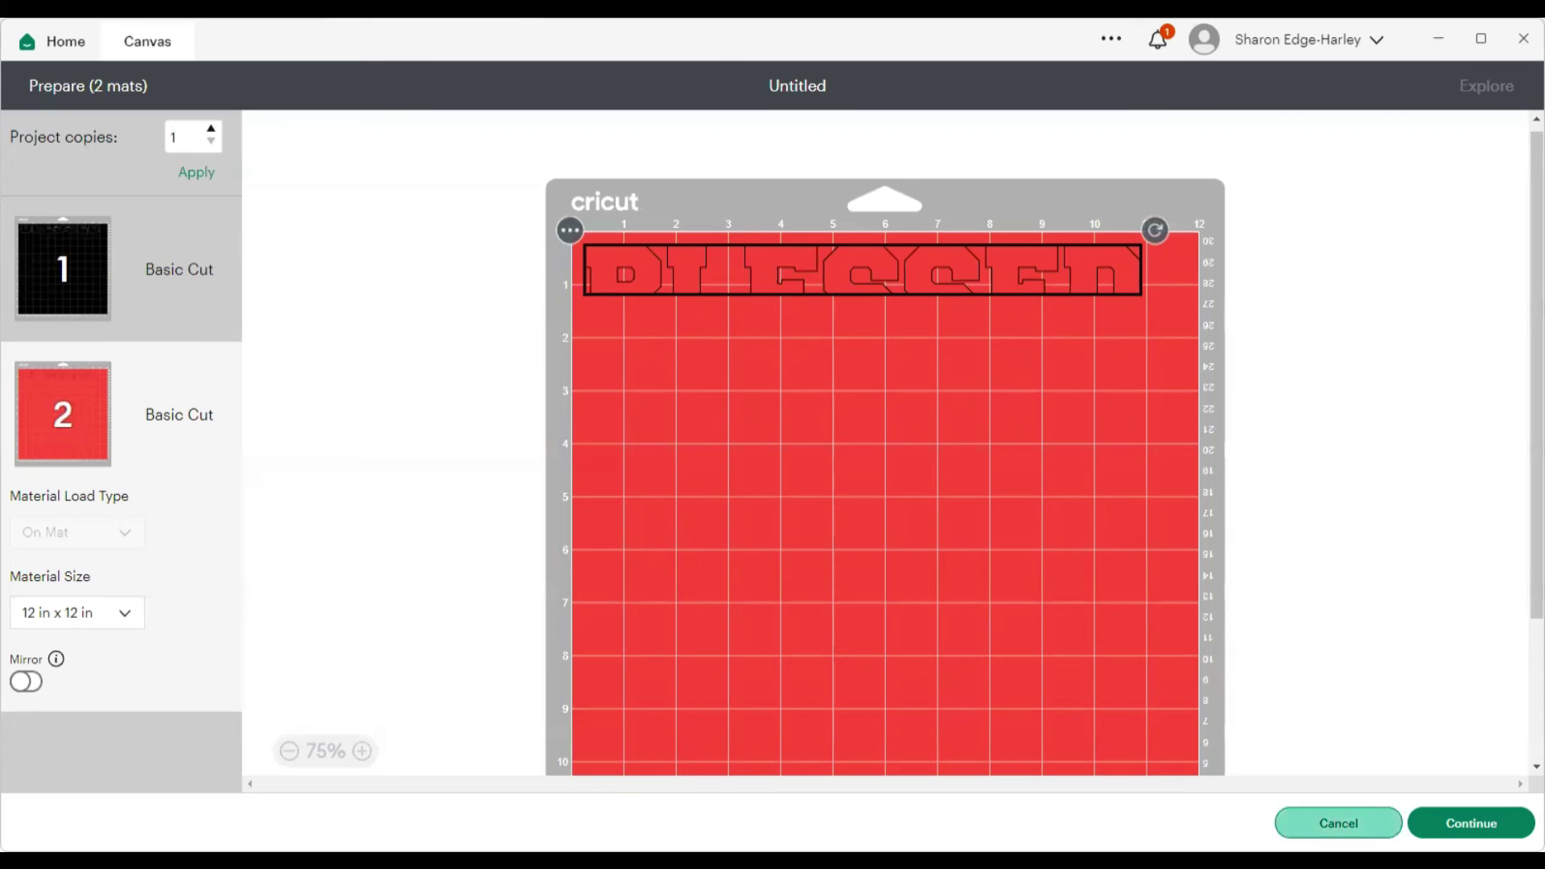
pyautogui.click(1339, 823)
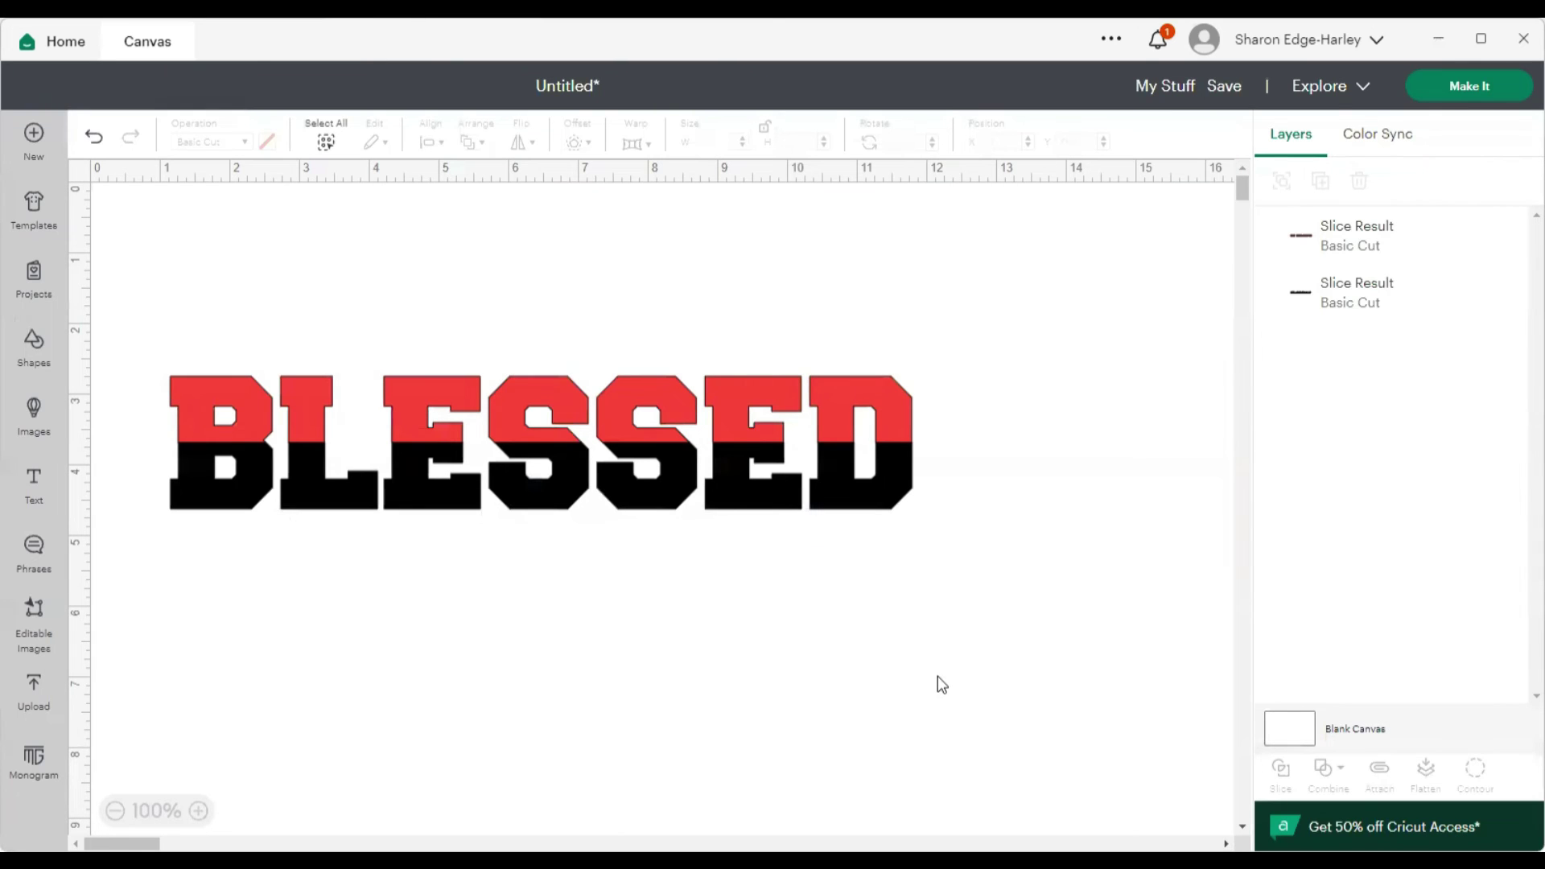